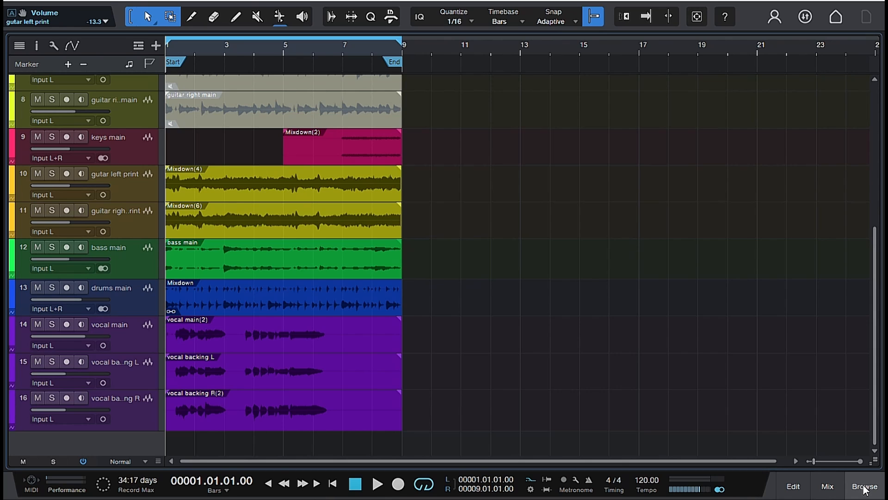
- Inspect the Presence 2 instrument on the drums tracking track and the ML Drums kit on track 5, closing each instrument window
scroll(637, 384, "up", 5)
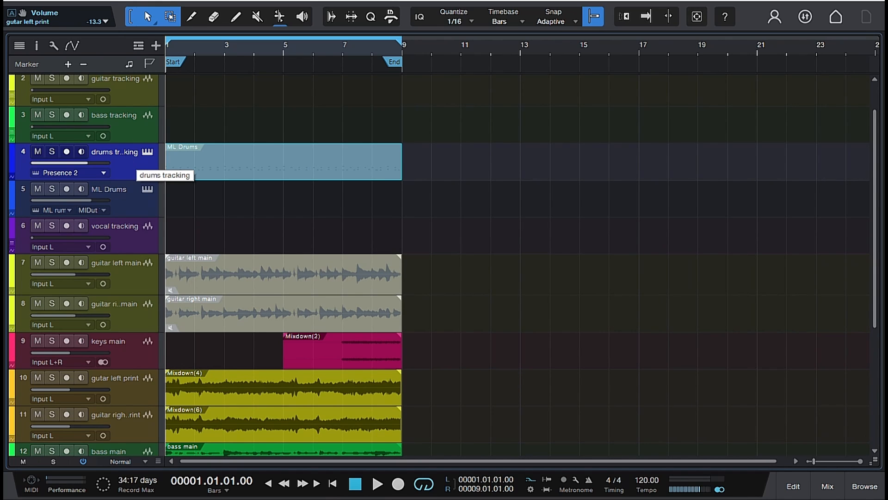
left_click(146, 152)
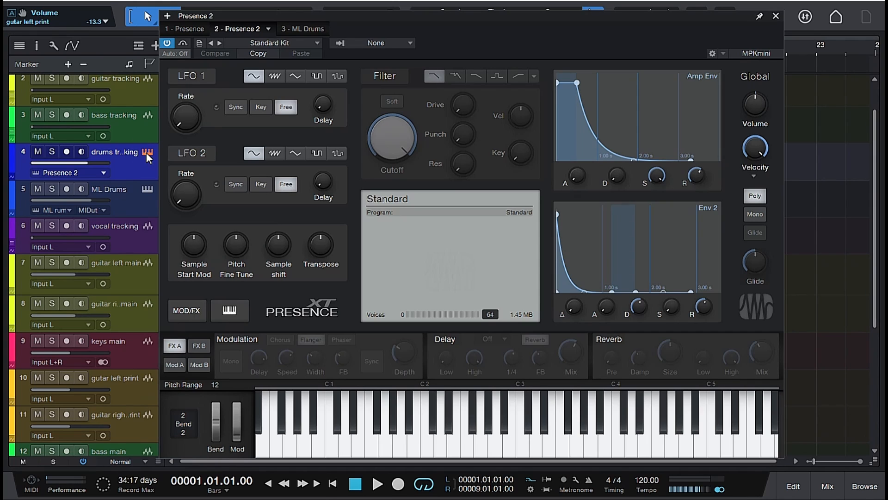
left_click(776, 16)
left_click(147, 189)
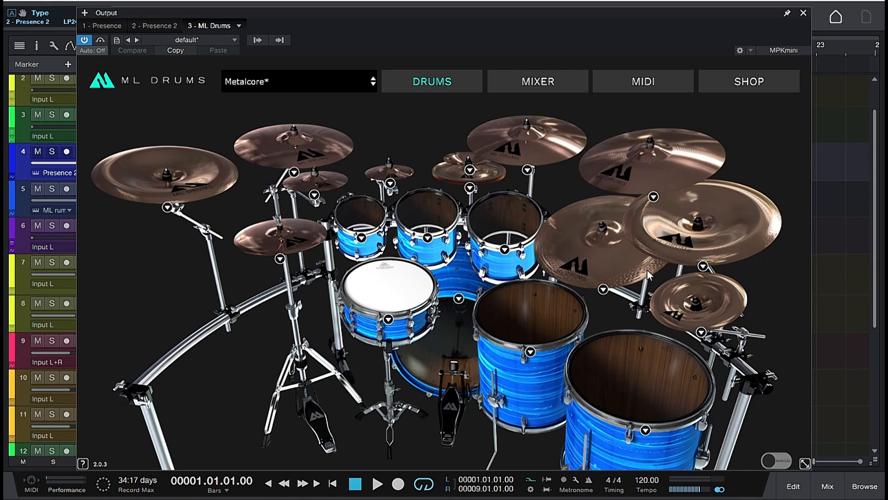
left_click(803, 14)
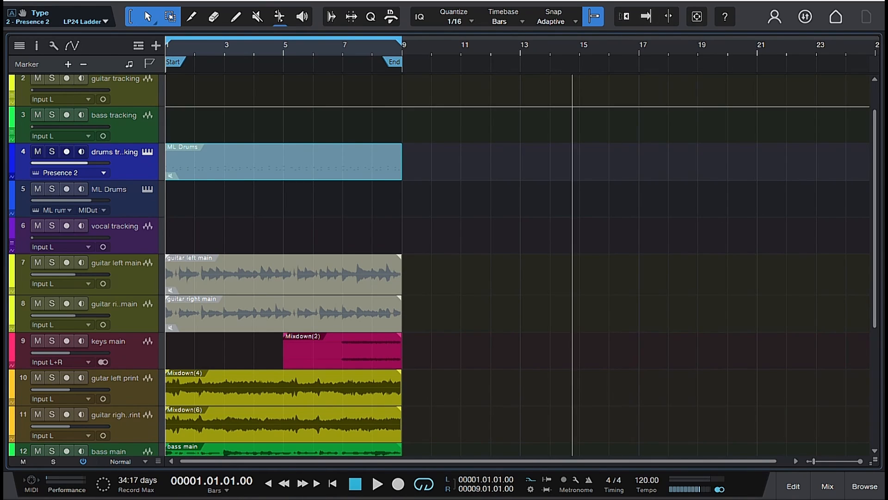
left_click(148, 152)
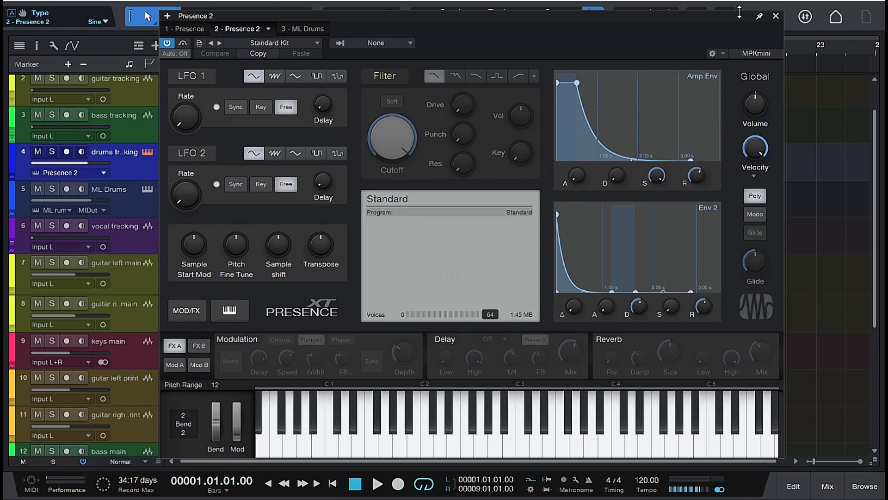
left_click(776, 17)
- Play the song from the start to about bar 6 to hear the full mix, and stop playback
scroll(504, 166, "down", 5)
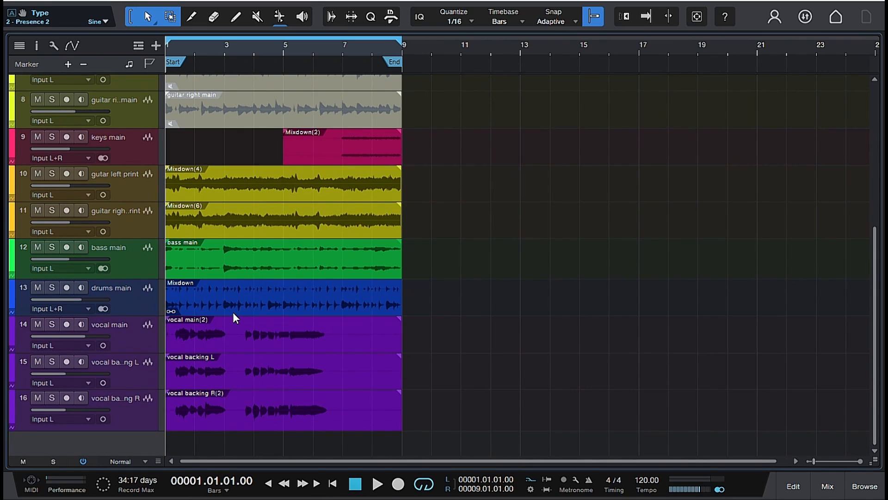
key("space")
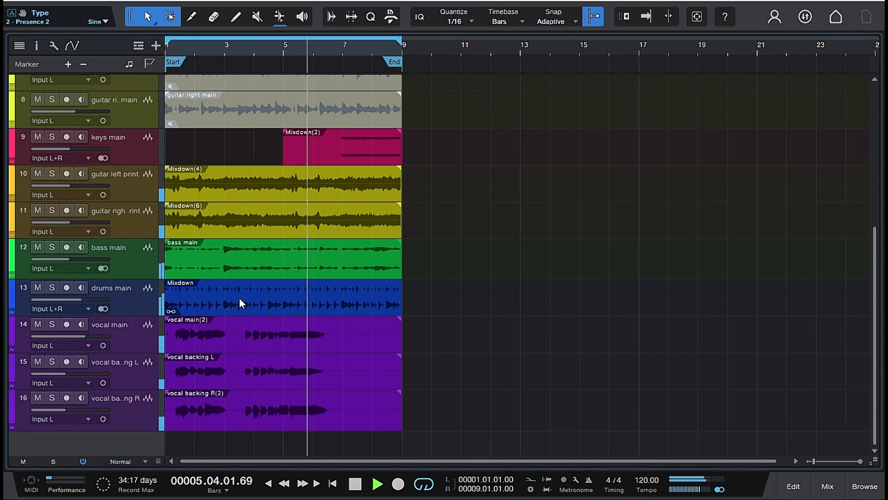
key("space")
scroll(240, 299, "up", 6)
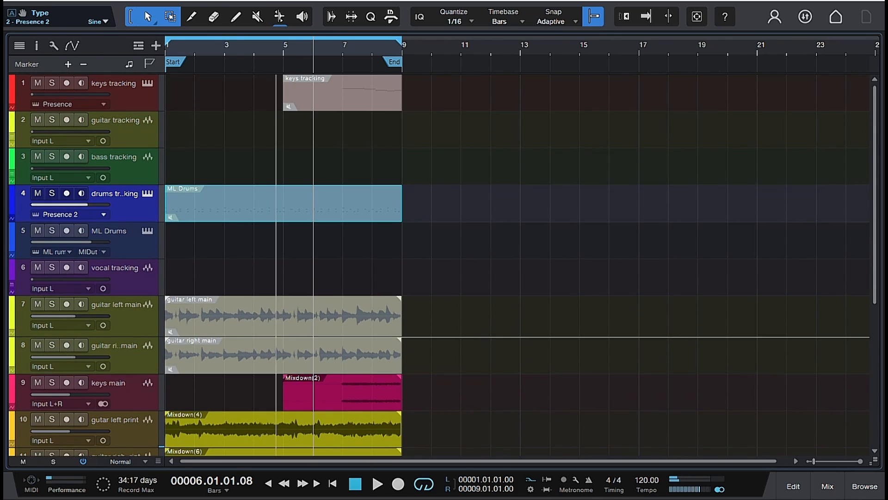
- Deselect the drum event, compare the tracking and main tracks, and review the ML Drums instrument's kit once more
left_click(215, 179)
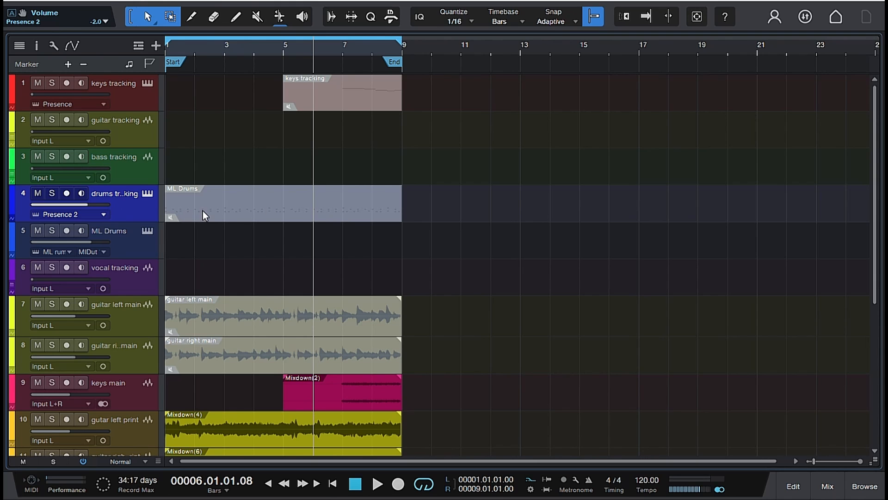
scroll(203, 210, "down", 6)
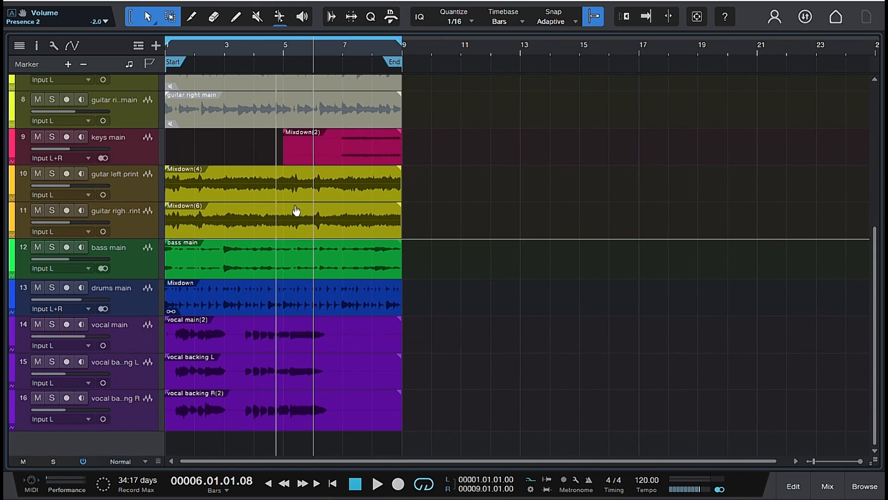
scroll(355, 162, "up", 6)
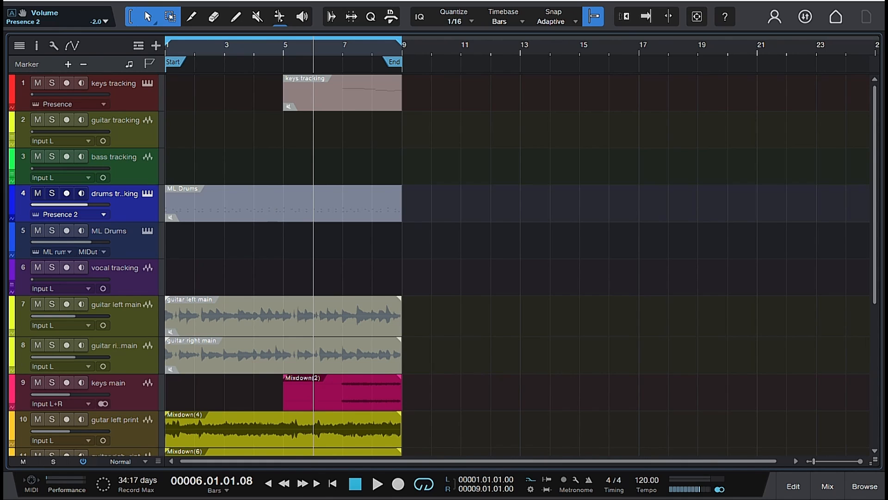
left_click(147, 231)
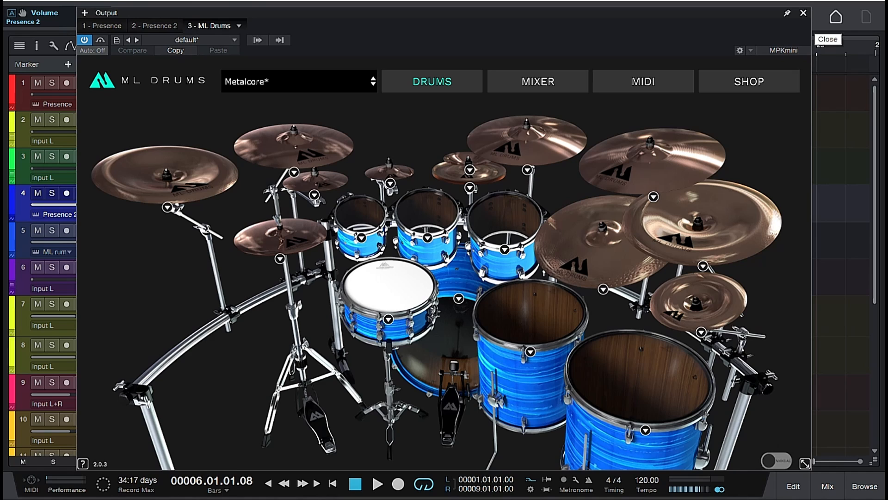
left_click(804, 13)
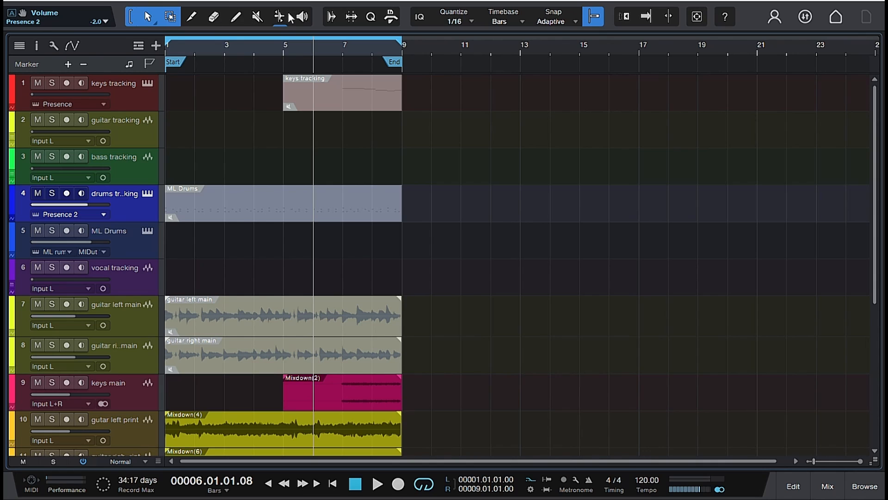
- Unmute the ML Drums event on the drums tracking track with the Mute tool and return to the Arrow tool
left_click(257, 16)
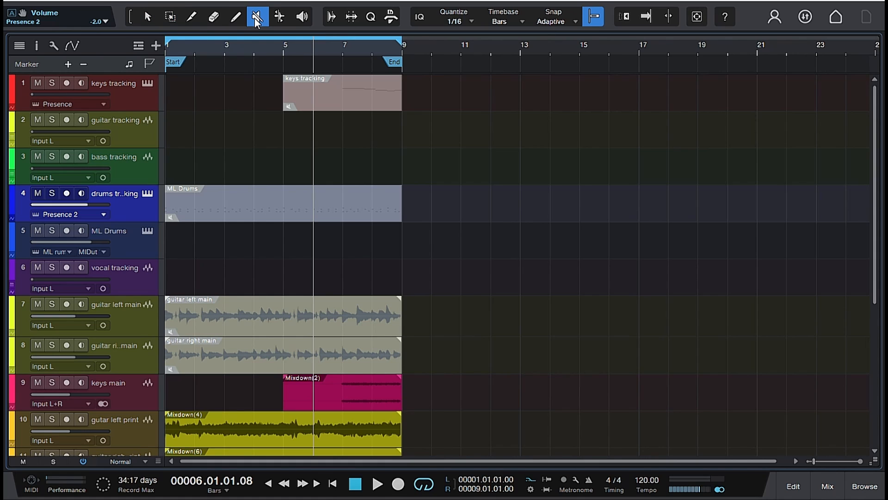
left_click(249, 218)
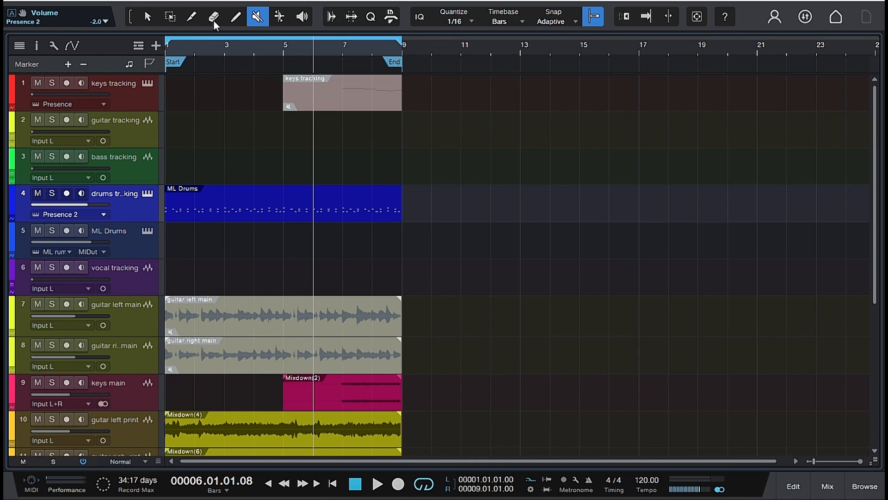
left_click(148, 16)
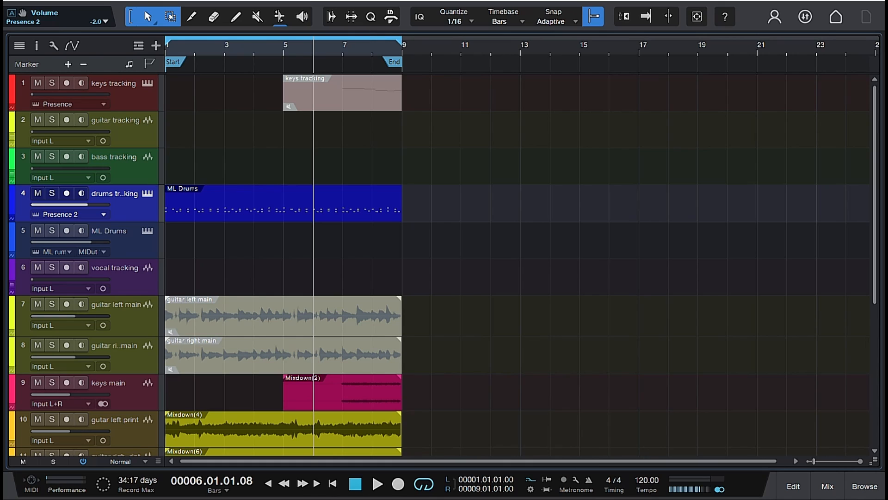
- Audition the ML Drums event on drums tracking and the Mixdown event on drums main with the Listen tool
left_click(302, 18)
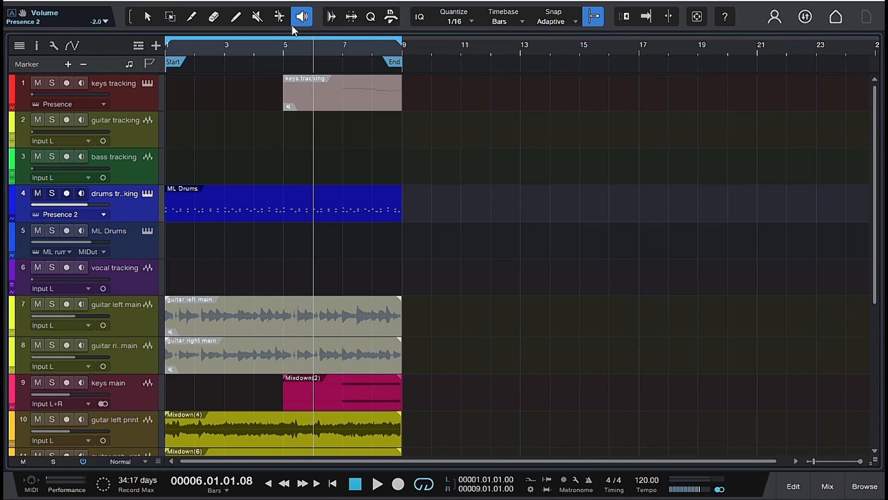
left_click(222, 197)
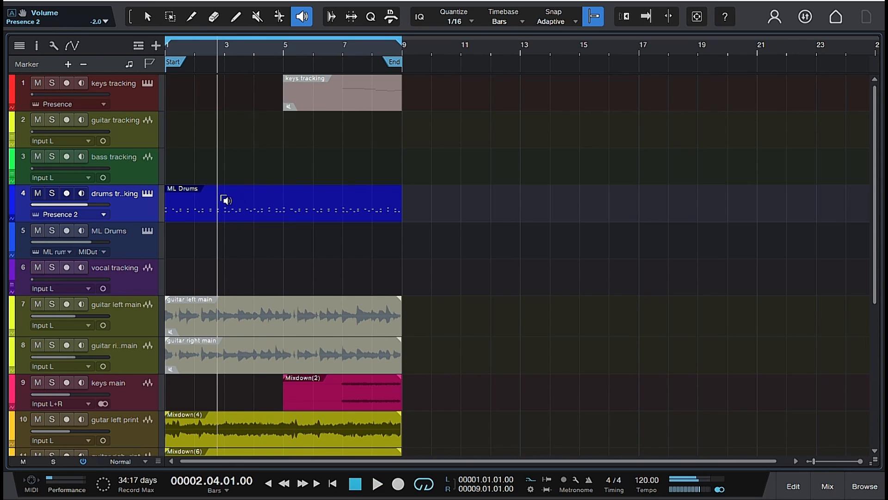
scroll(249, 242, "down", 5)
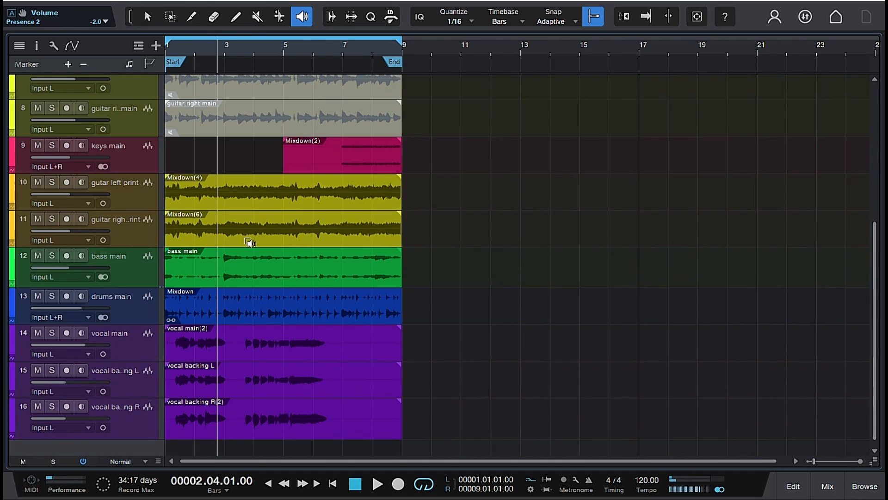
left_click(230, 304)
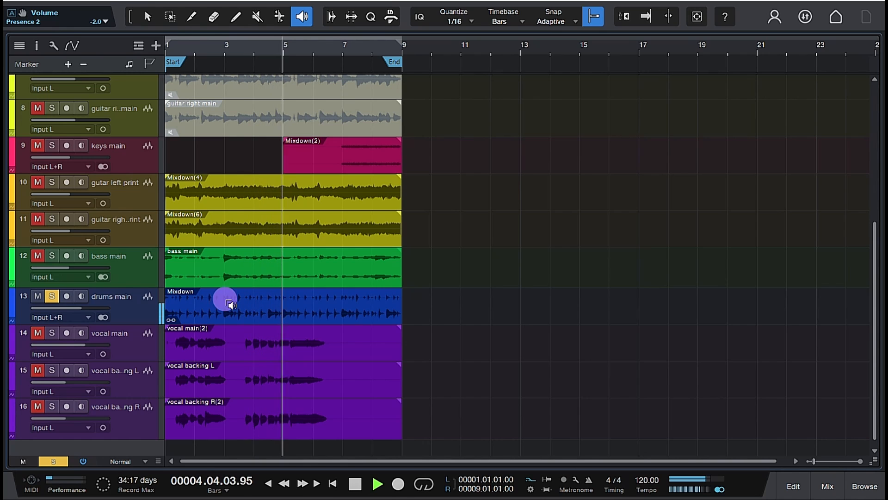
scroll(229, 302, "up", 2)
scroll(229, 303, "down", 1)
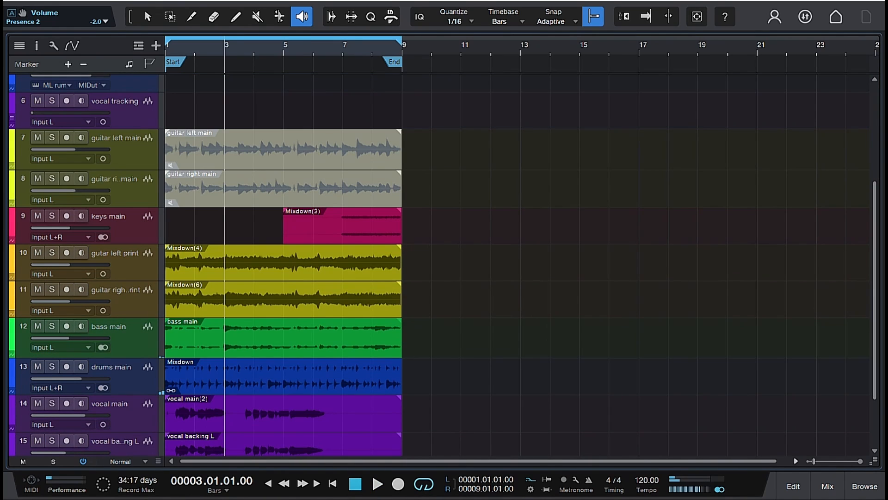
- Show the mixer to examine the insert effects on the drums main channel, and hide it again
left_click(831, 483)
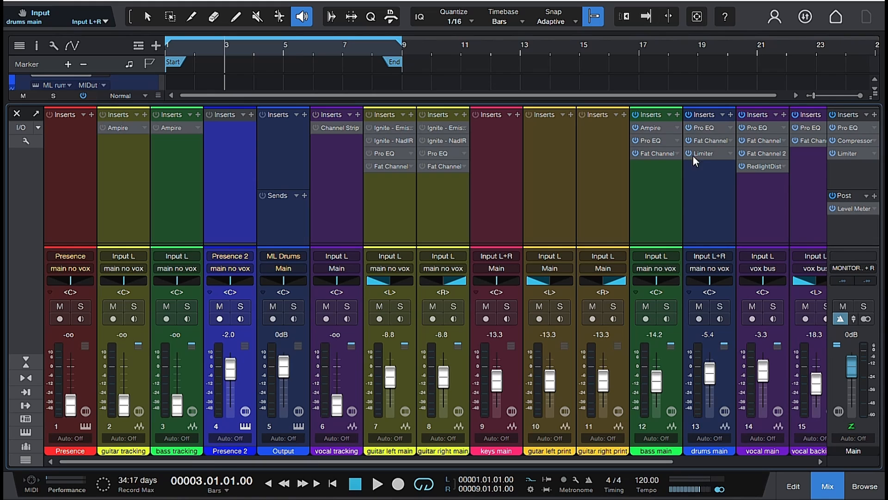
key("F3")
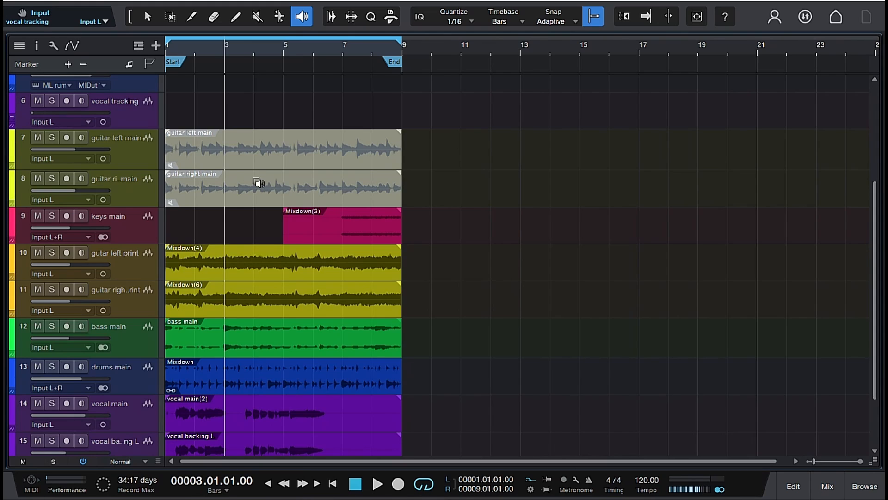
scroll(560, 336, "up", 2)
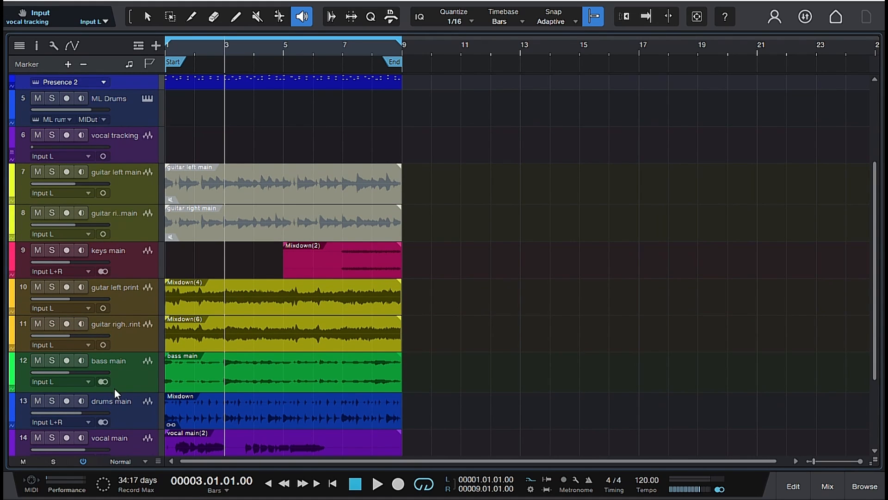
- Mute the drums main track and its Mixdown event, and return to the Arrow tool
left_click(38, 401)
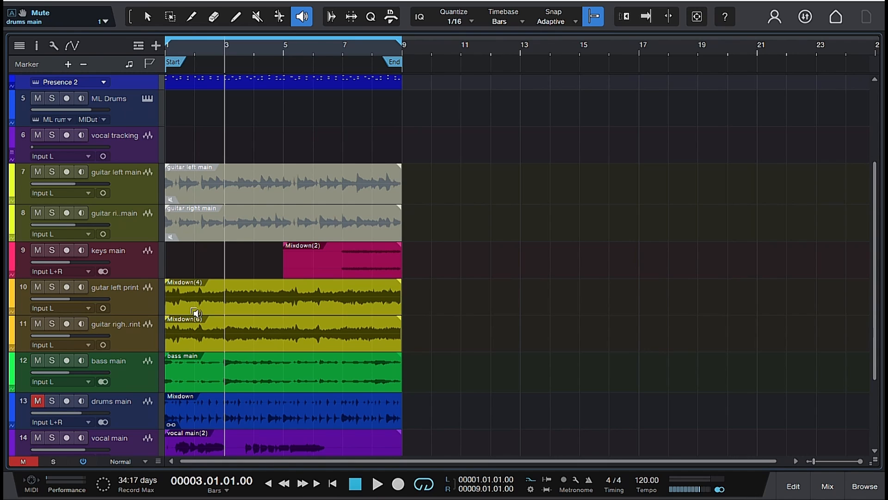
left_click(257, 17)
left_click(284, 413)
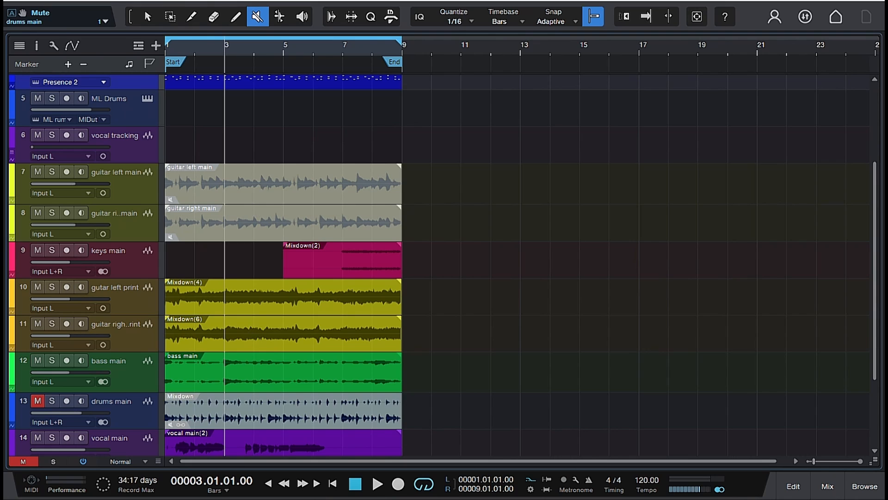
scroll(418, 414, "up", 3)
scroll(421, 415, "down", 3)
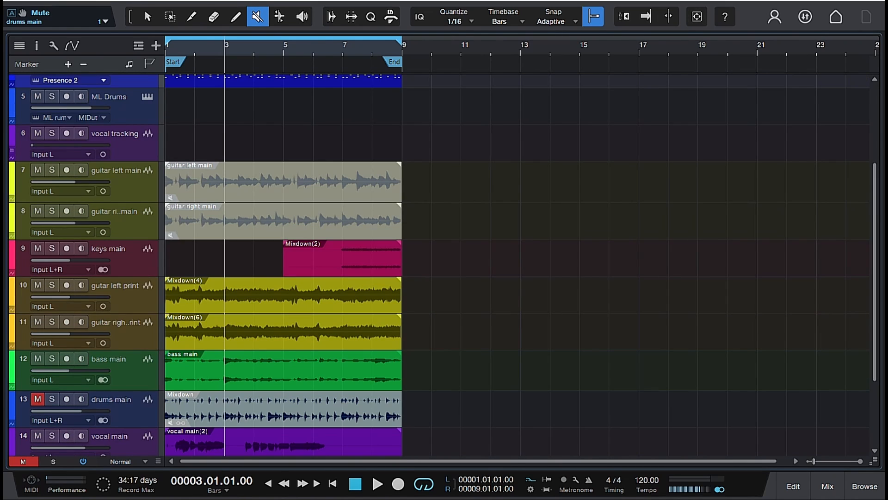
scroll(419, 415, "up", 3)
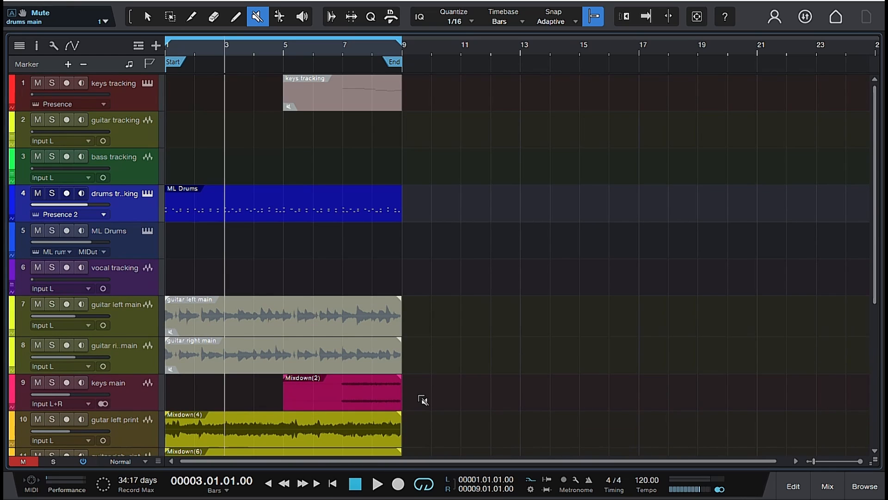
left_click(146, 12)
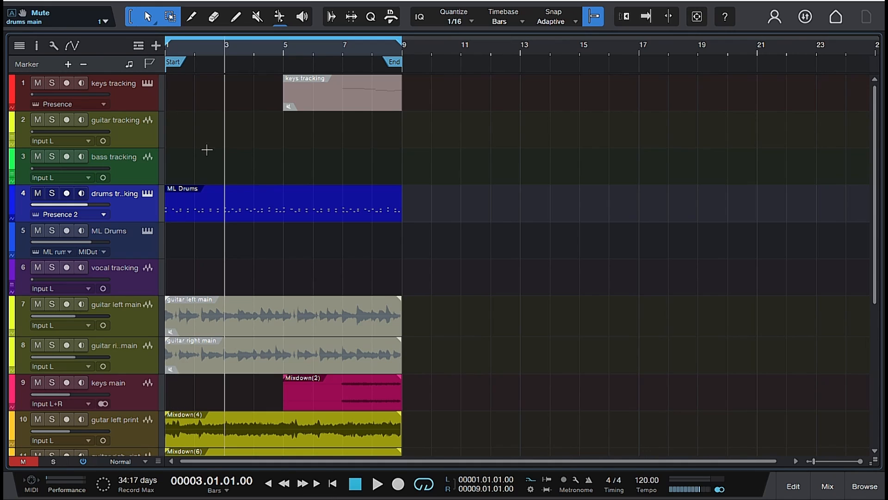
- Move the ML Drums event from drums tracking down to the ML Drums track, keeping its start at bar 1
left_click(238, 213)
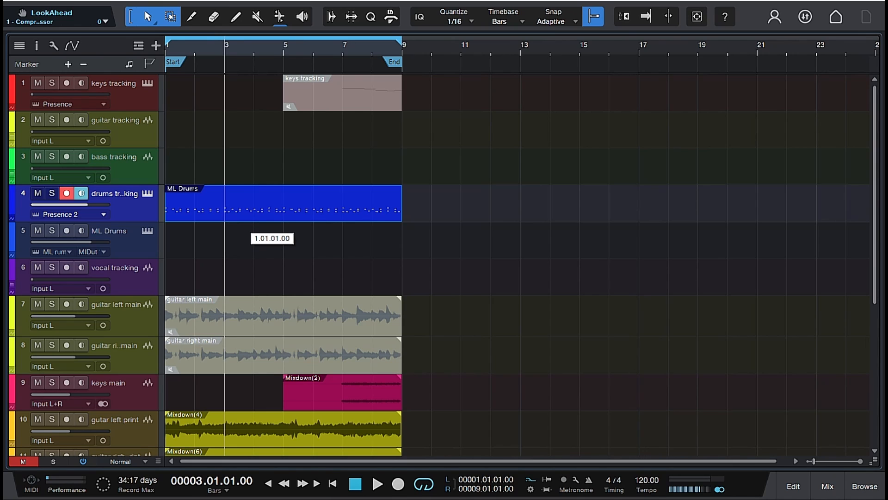
left_click_drag(239, 218, 237, 227)
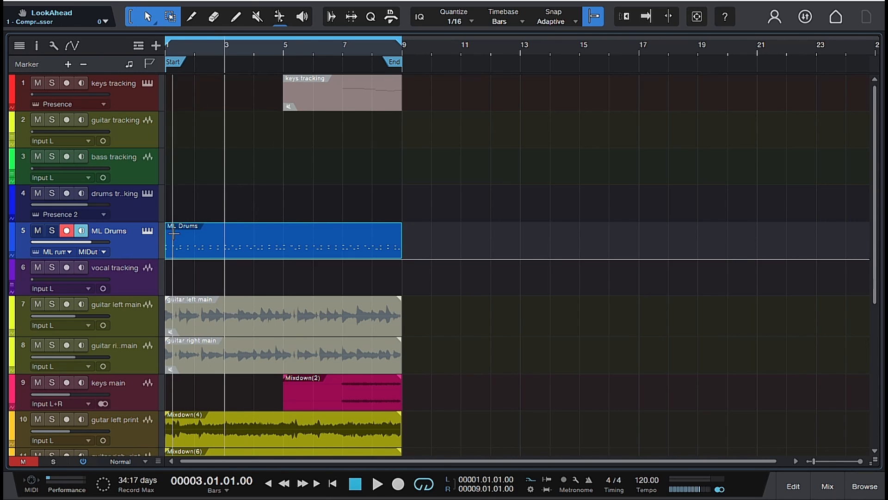
scroll(236, 217, "down", 5)
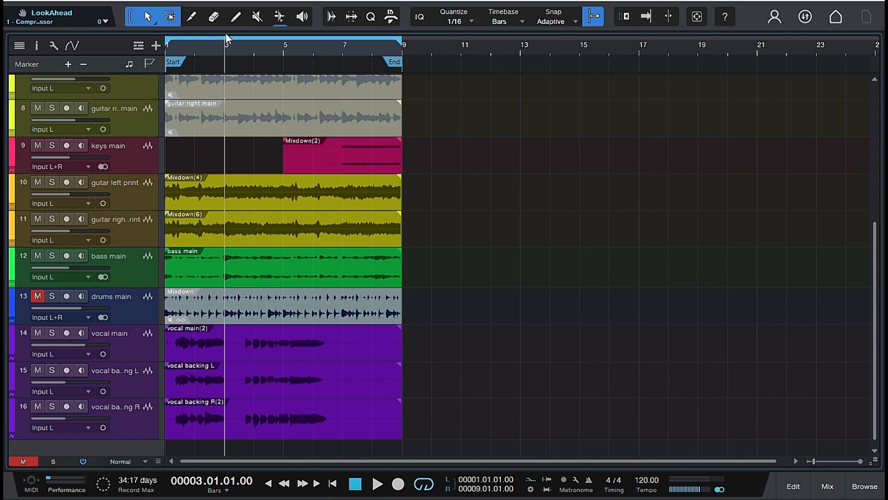
- Audition the drums main Mixdown event and the ML Drums event on its new track with the Listen tool
left_click(302, 17)
left_click(240, 295)
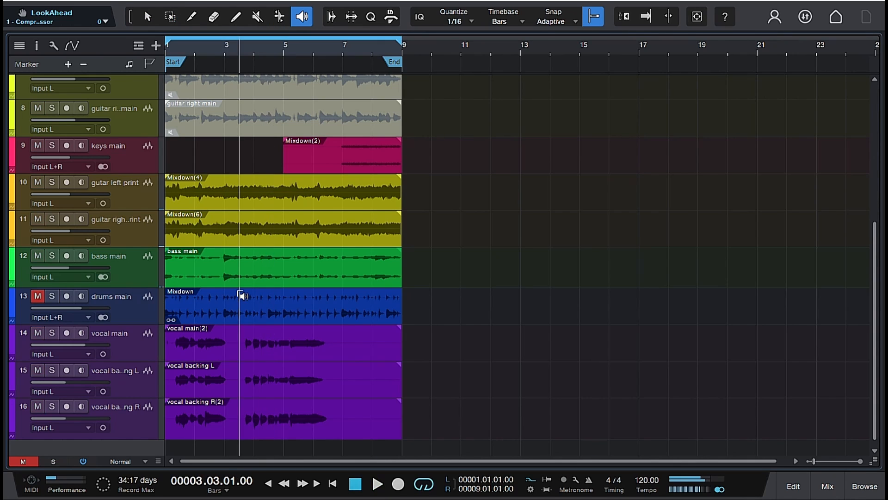
scroll(241, 284, "up", 5)
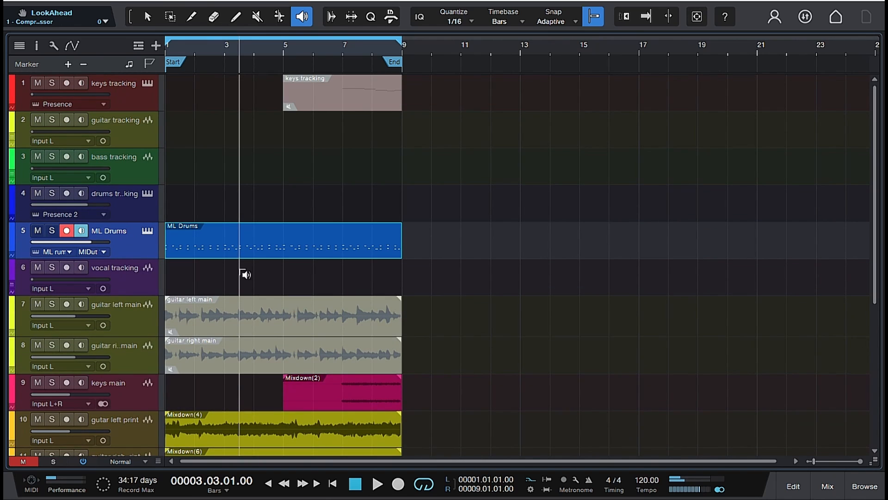
left_click(226, 241)
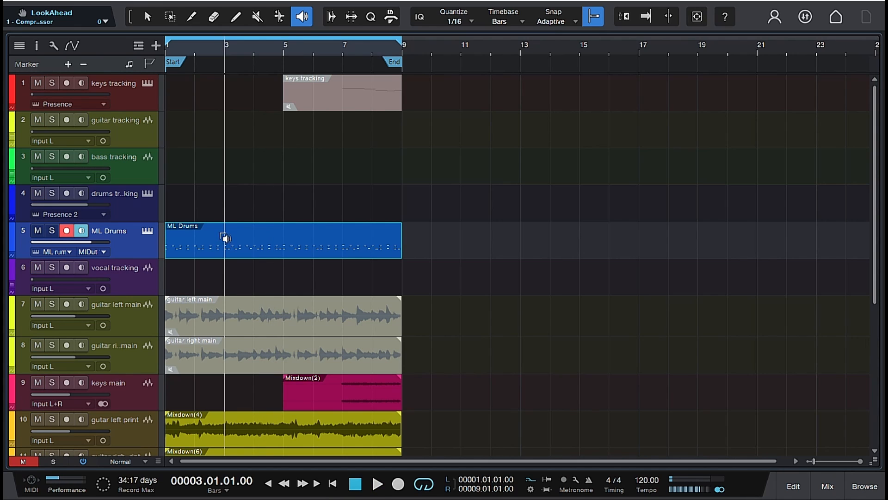
- Load the 90s Metal Wet preset from Essentials in ML Drums and audition the ML Drums event with the Listen tool
left_click(147, 231)
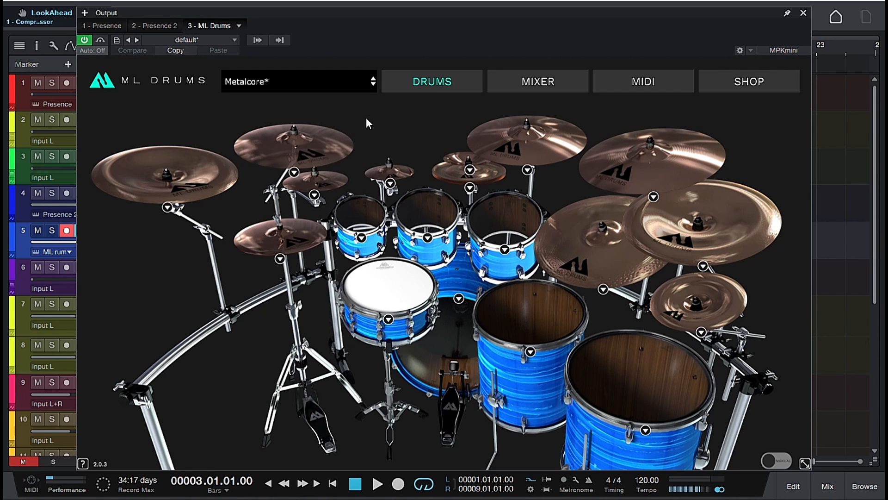
left_click(352, 82)
mouse_move(341, 163)
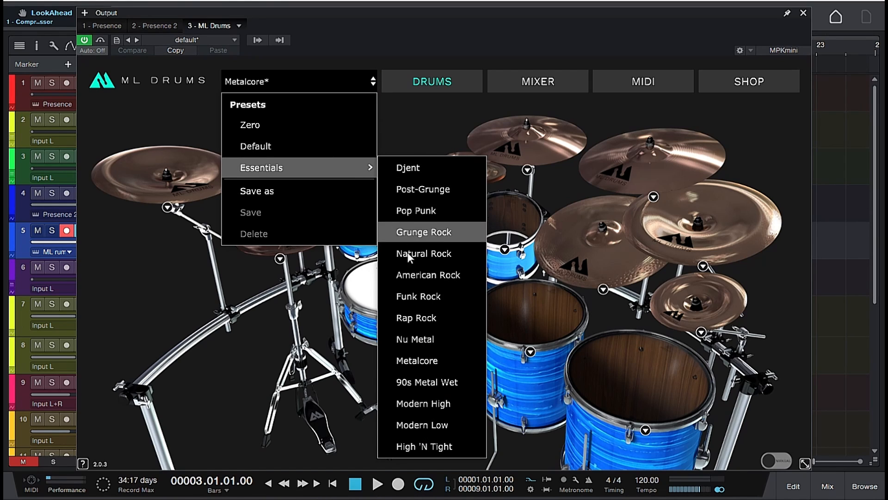
left_click(448, 382)
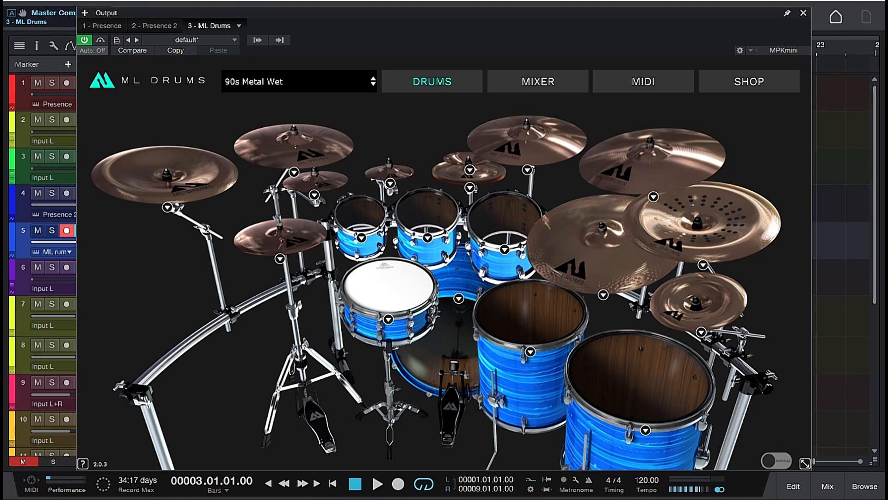
left_click(803, 13)
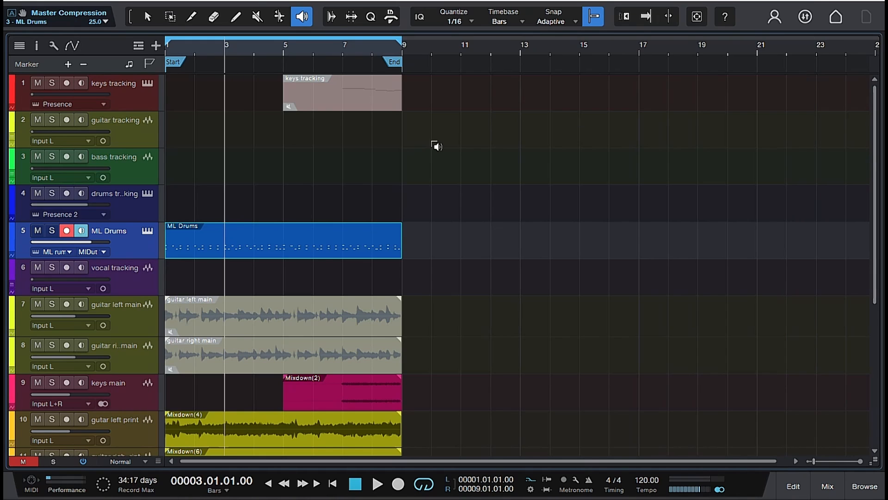
left_click(234, 242)
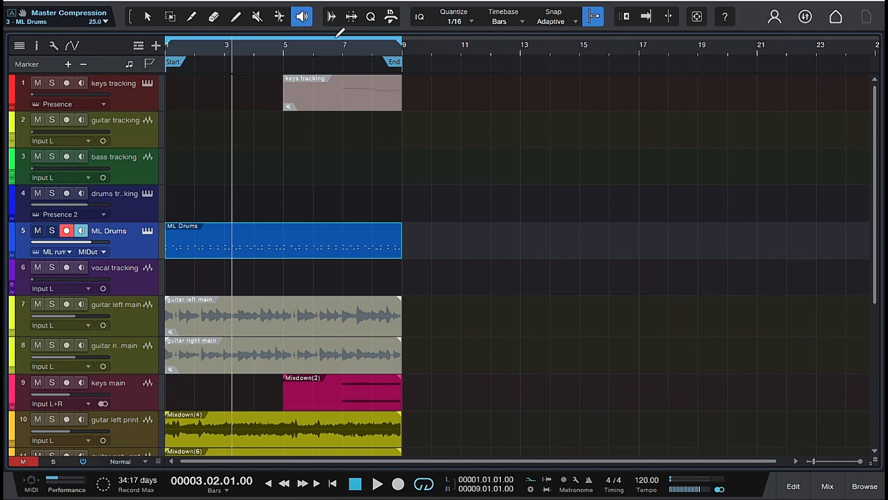
- Mute the Mixdown event on the drums main track with the Mute tool
left_click(257, 18)
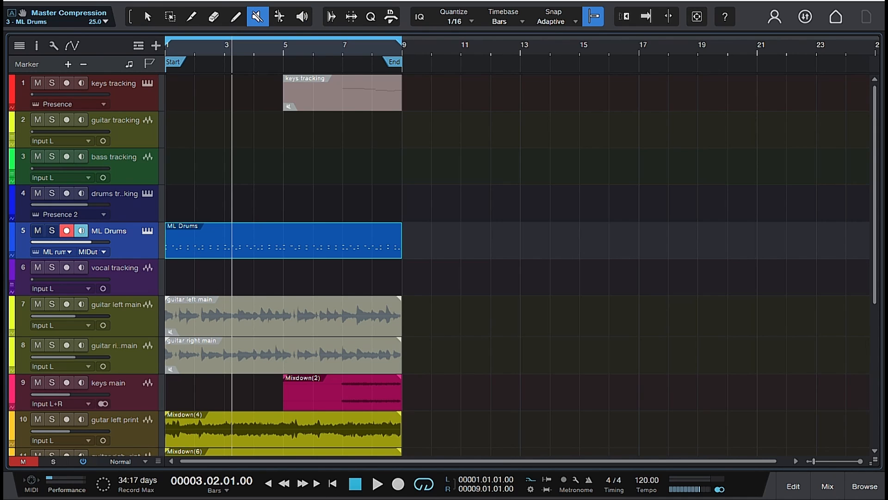
scroll(263, 238, "down", 2)
scroll(264, 238, "down", 2)
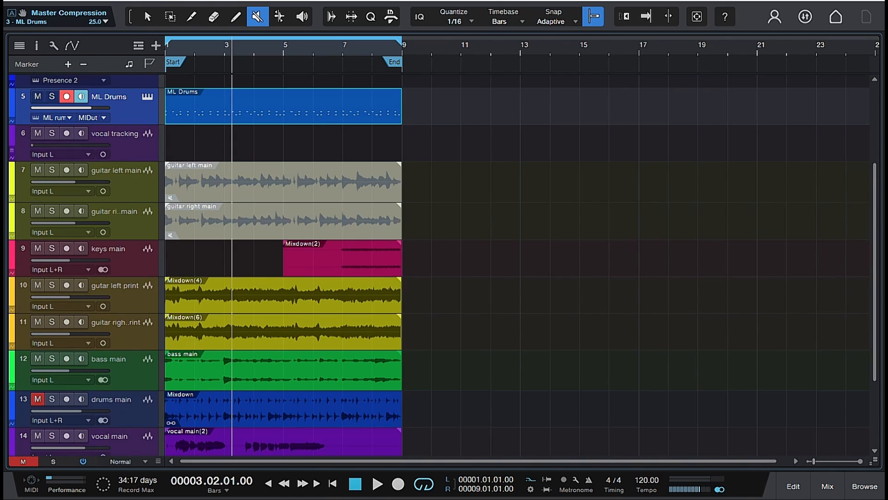
scroll(262, 203, "up", 3)
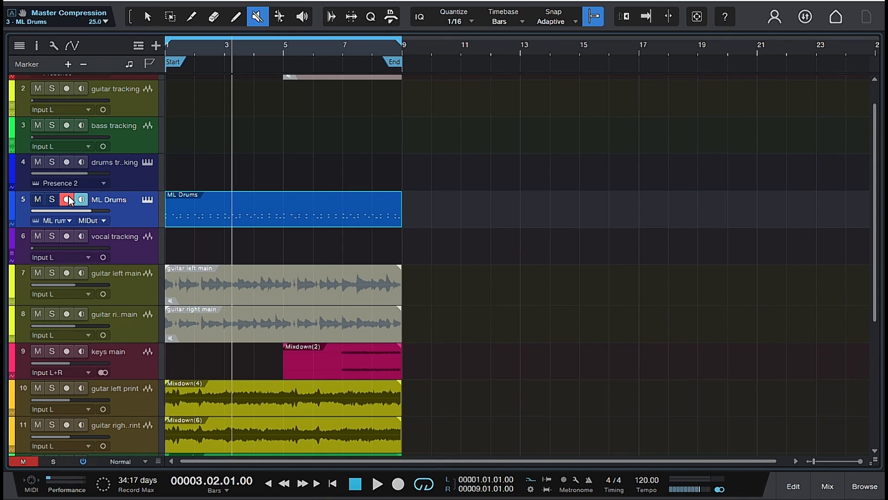
- Disarm recording on the ML Drums track and play the song to hear its drums in the mix
key("space")
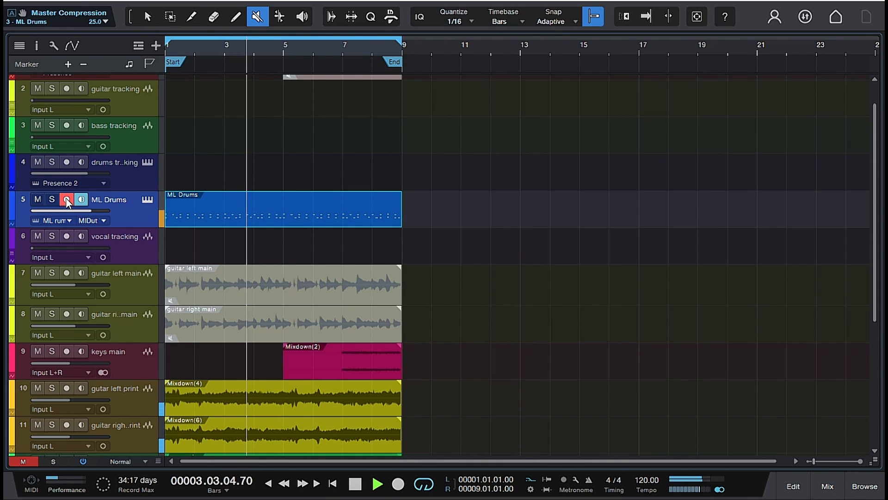
key("space")
left_click(67, 199)
key("space")
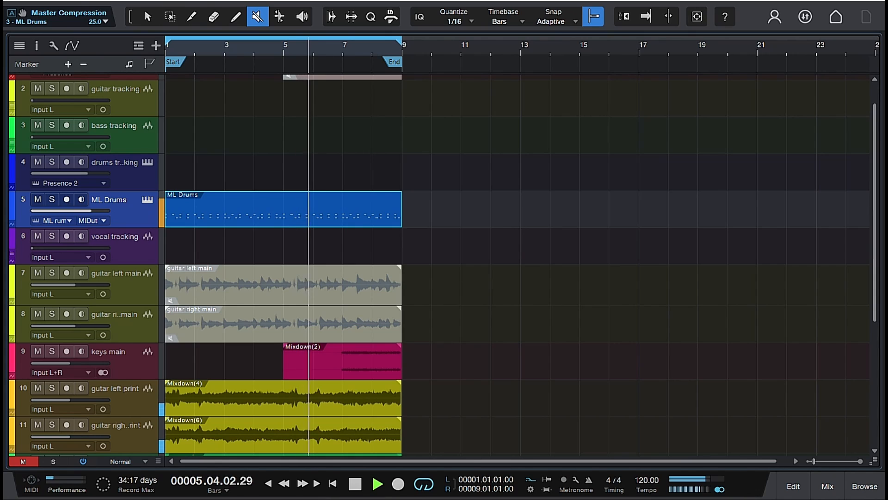
key("space")
left_click(67, 200)
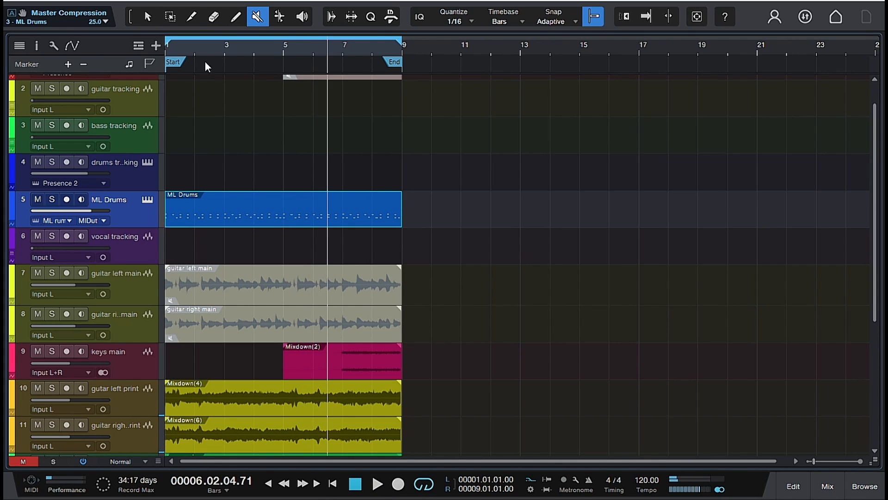
- Return the playhead to bar 1, beat 3, and unmute the drums main track and its Mixdown event
left_click(180, 51)
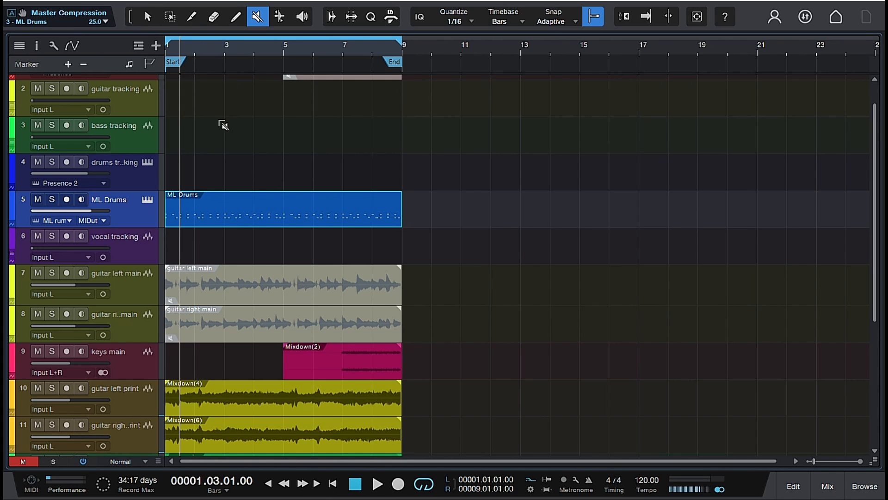
scroll(229, 134, "down", 3)
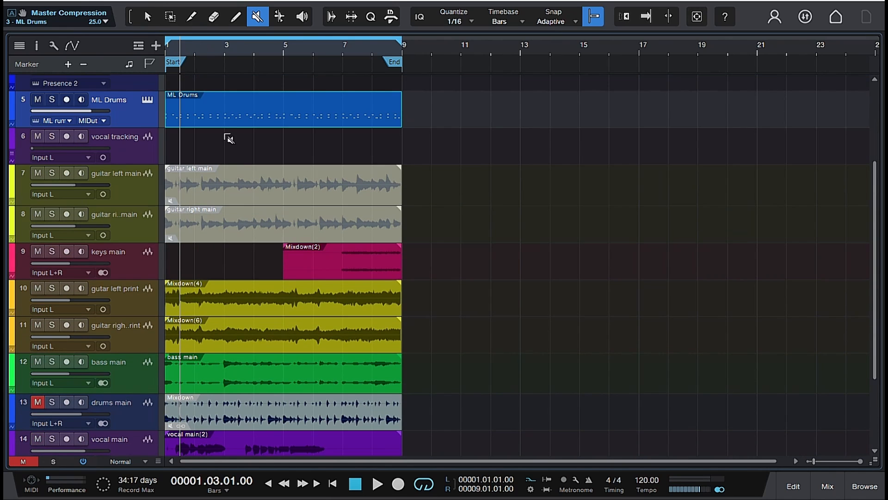
left_click(217, 413)
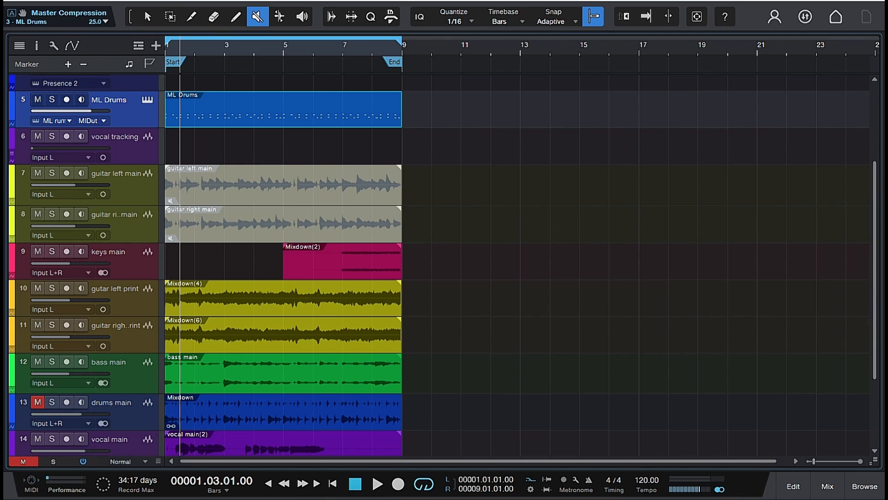
left_click(40, 401)
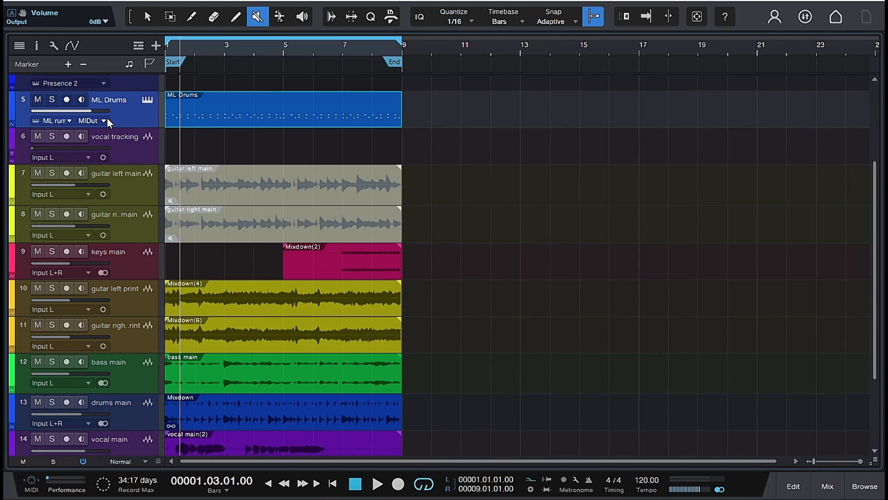
- Move the ML Drums track directly above drums main and play the song, alternating their mutes to compare the two drum parts
left_click_drag(133, 123, 127, 379)
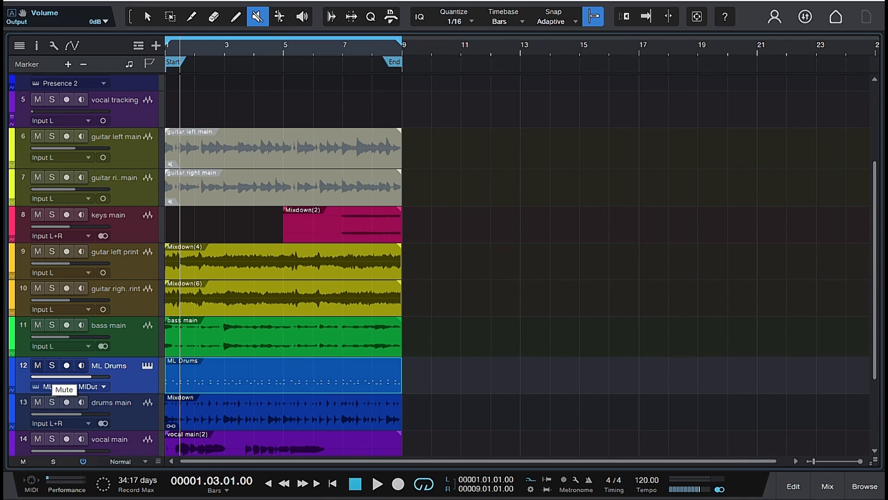
key("space")
left_click(38, 365)
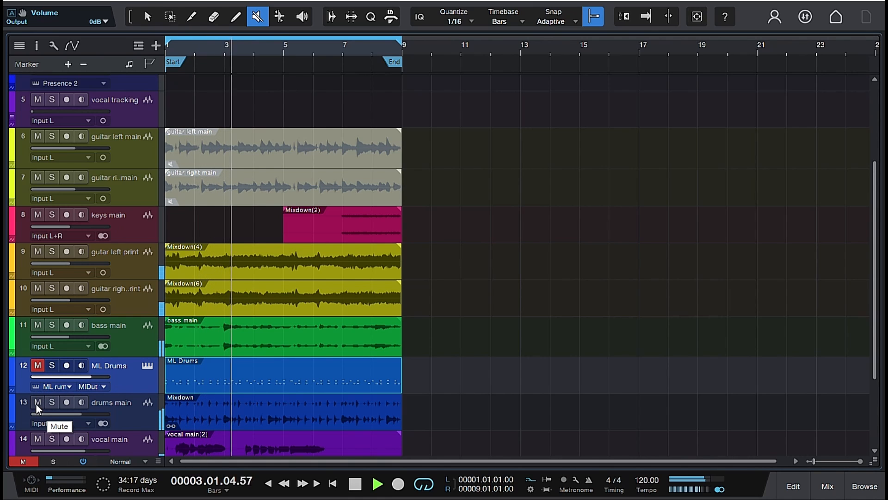
left_click(37, 402)
left_click(36, 366)
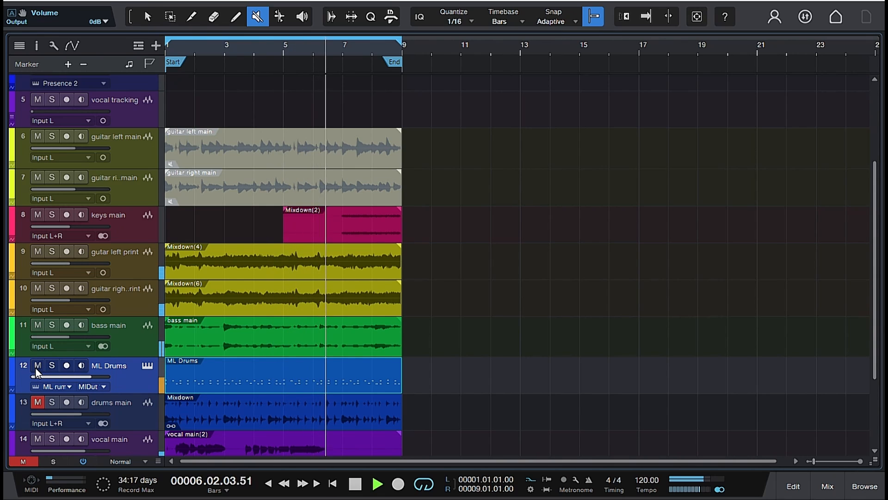
left_click(36, 366)
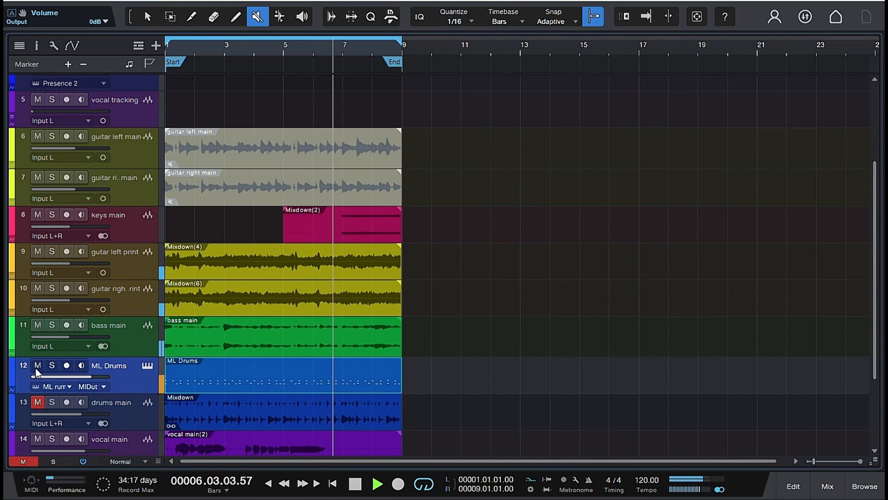
left_click(37, 403)
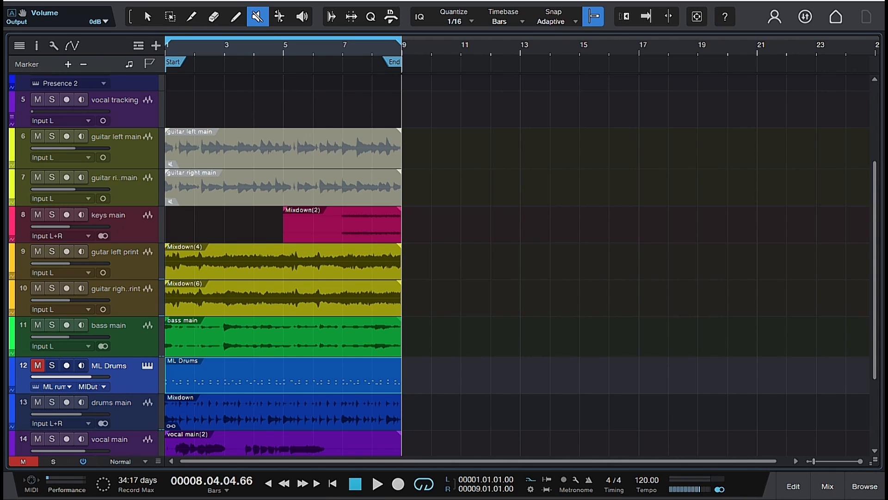
- Open the ML Drums instrument and view the available snare drum models, keeping the current one
left_click(146, 365)
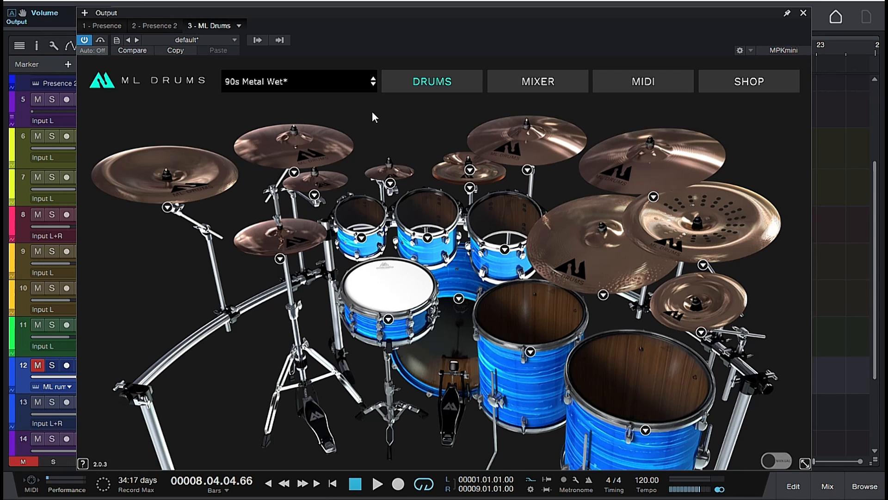
left_click(389, 319)
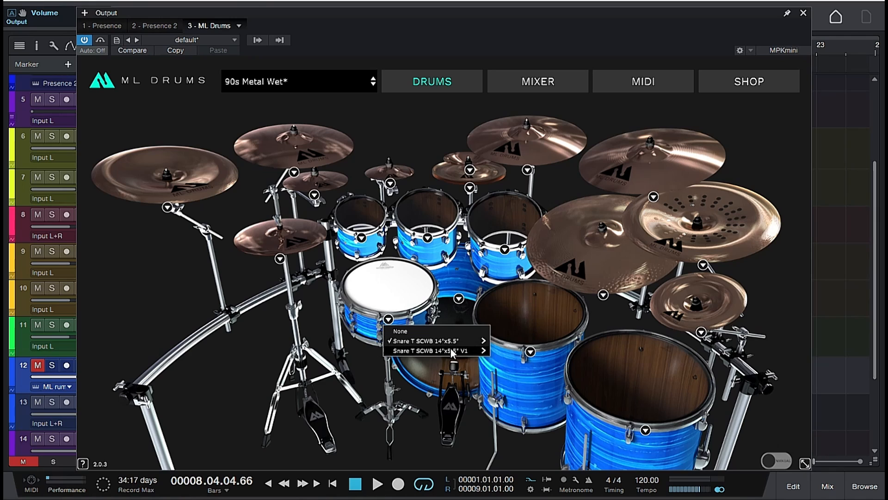
mouse_move(452, 351)
left_click(349, 344)
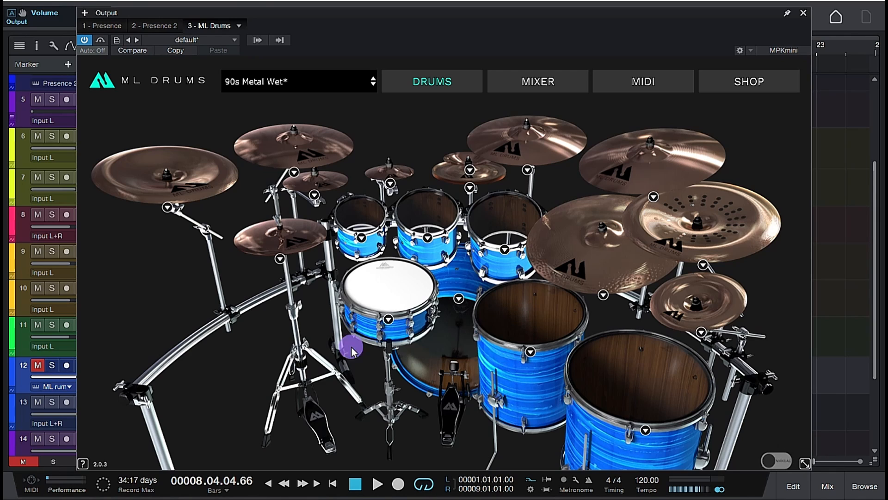
- Load the Modern High preset from Essentials in ML Drums and close the instrument window
left_click(341, 83)
mouse_move(307, 168)
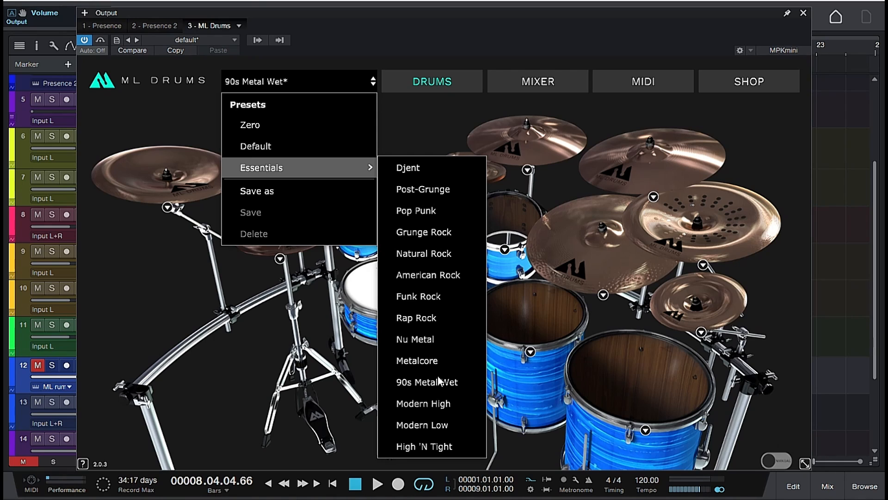
left_click(428, 399)
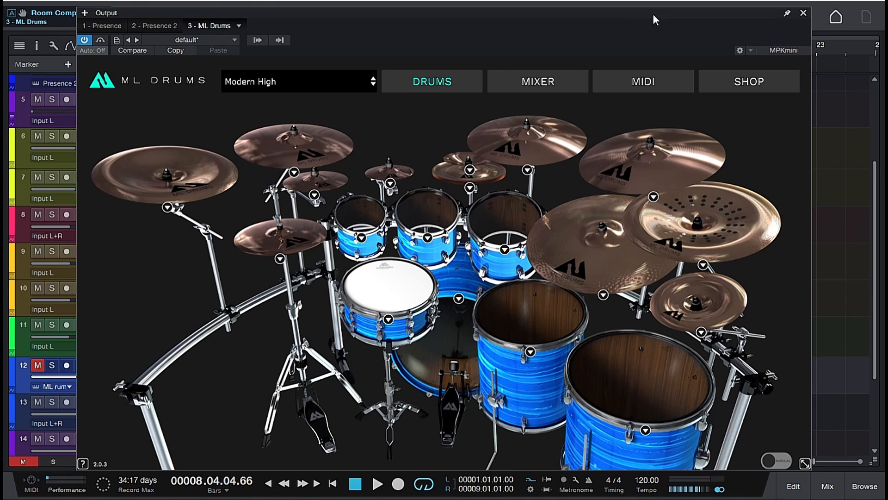
left_click(804, 13)
- Unmute the ML Drums track, mute drums main, and play the song to hear the chosen preset
left_click(38, 365)
key("space")
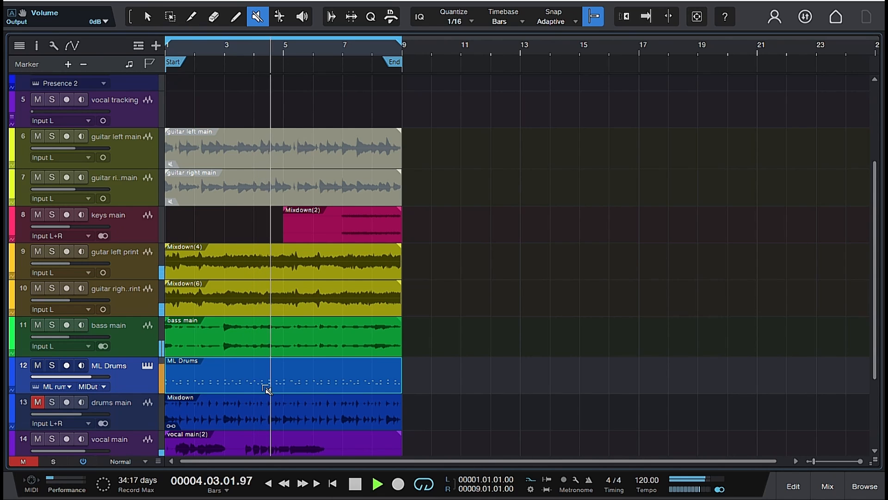
key("space")
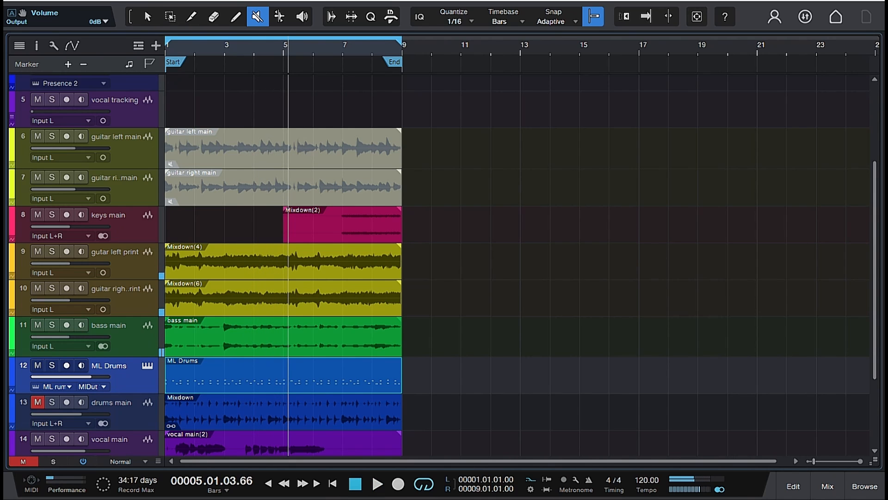
- Load the High 'N Tight preset in ML Drums and play the song to hear it in the mix
key("F11")
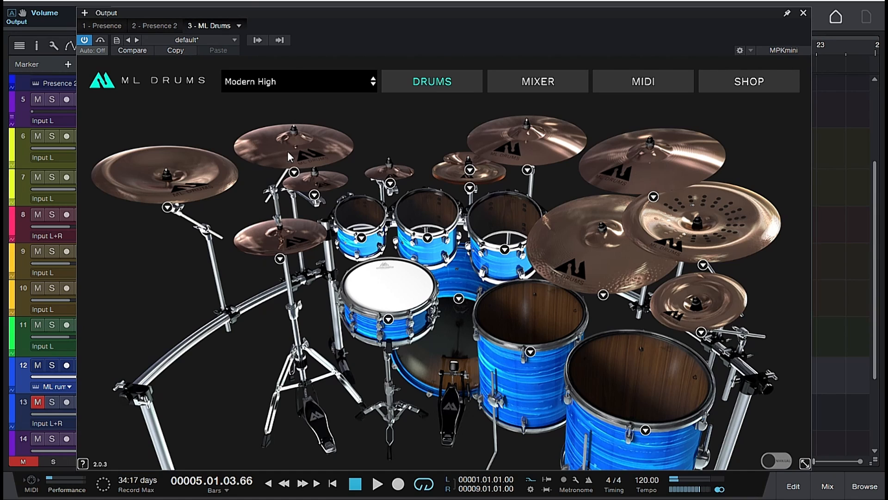
left_click(288, 78)
mouse_move(278, 167)
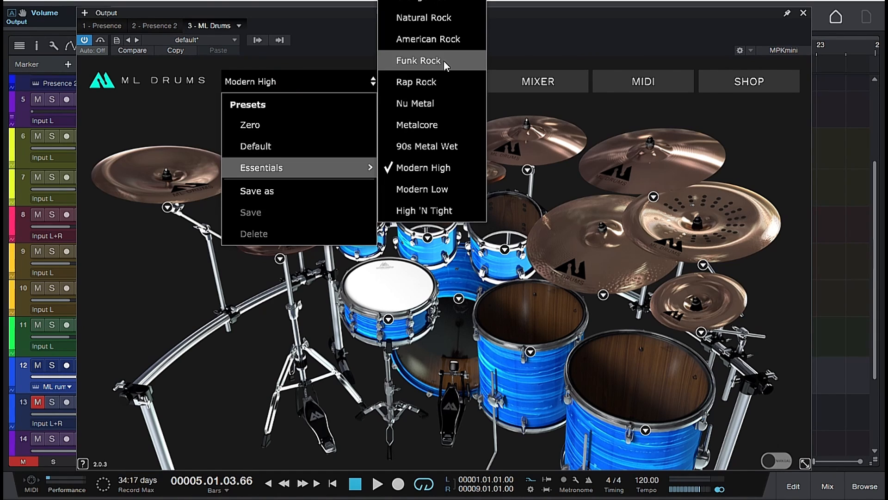
left_click(433, 226)
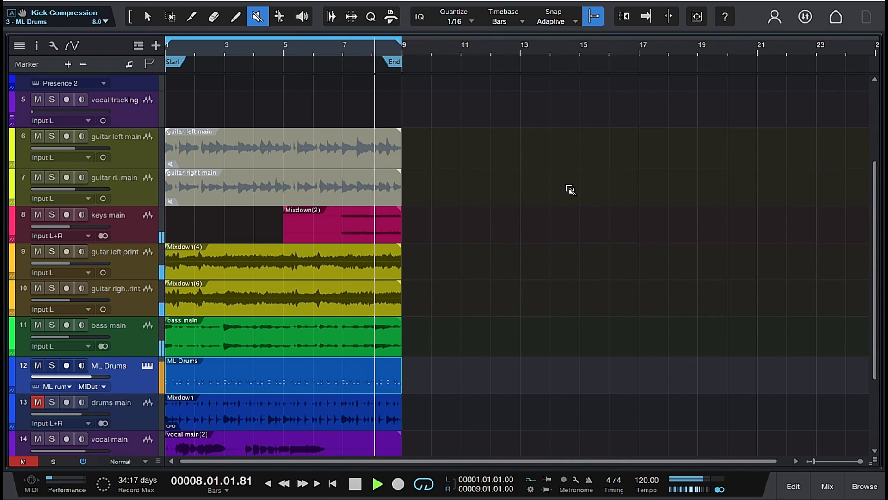
key("space")
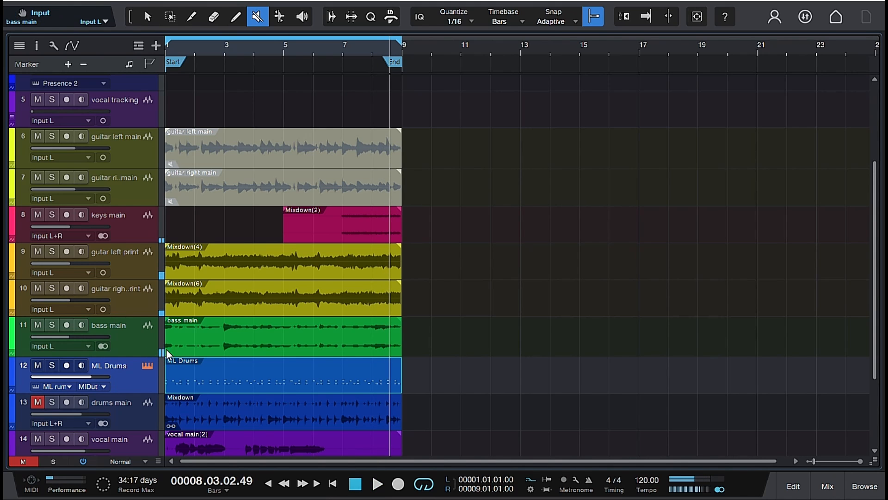
- Reopen ML Drums, choose the 90s Metal Wet preset from Essentials, and close the instrument window
left_click(36, 386)
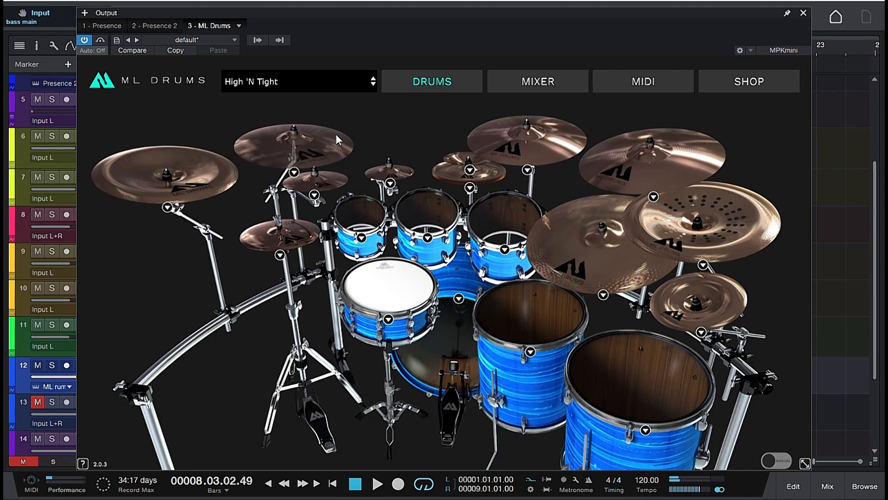
left_click(335, 76)
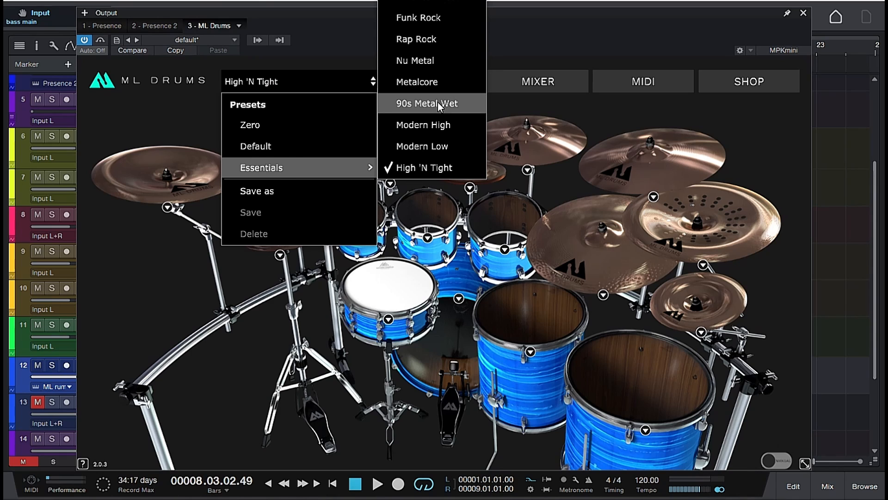
left_click(437, 103)
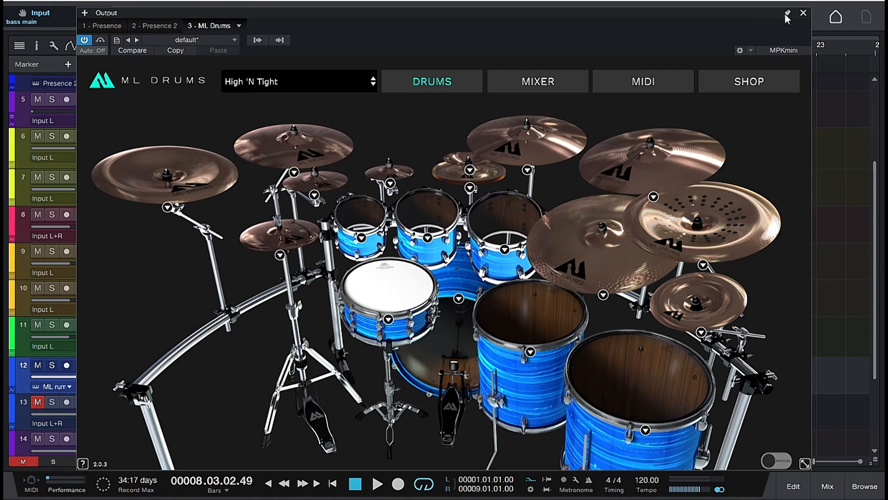
left_click(803, 13)
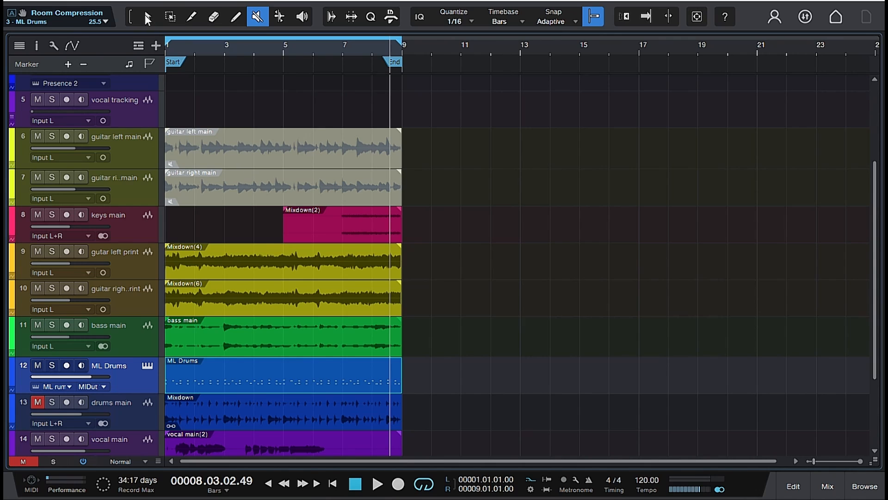
- Switch to the Arrow tool and delete the old Mixdown event from the drums main track
left_click(156, 21)
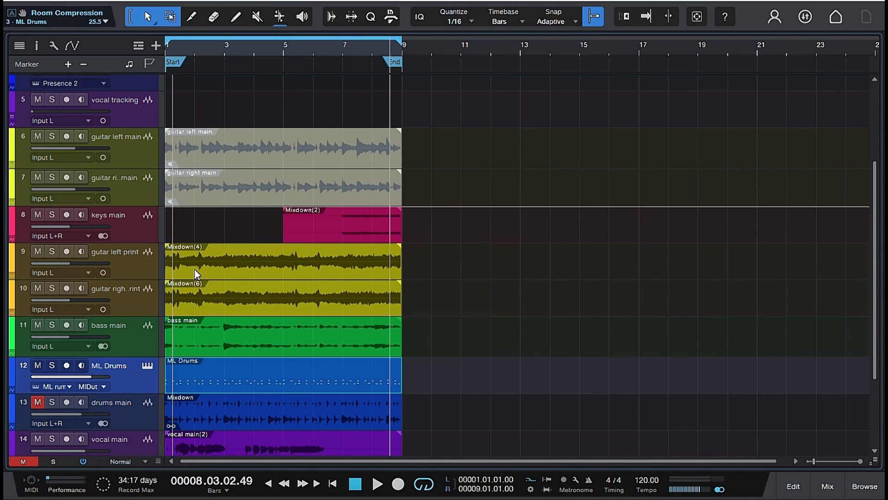
left_click(235, 415)
right_click(235, 414)
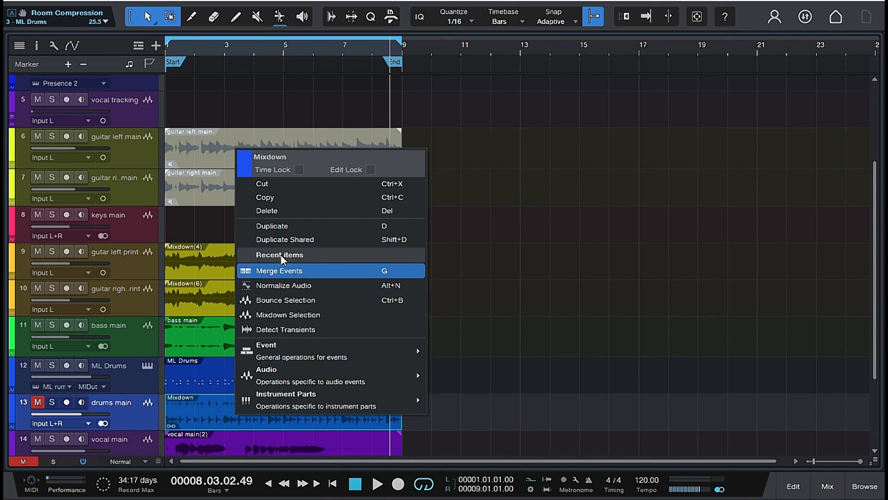
left_click(284, 212)
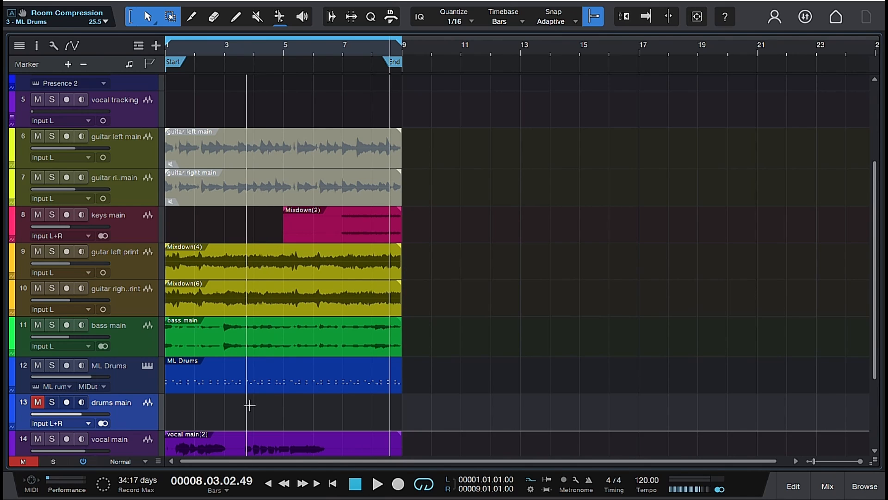
- Render the ML Drums part to audio with Mixdown Selection and move the rendered event onto the drums main track
right_click(241, 376)
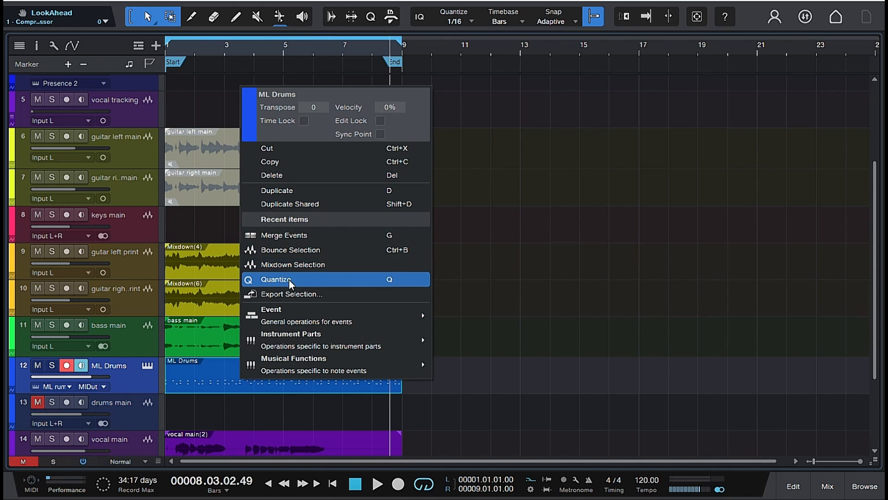
left_click(290, 265)
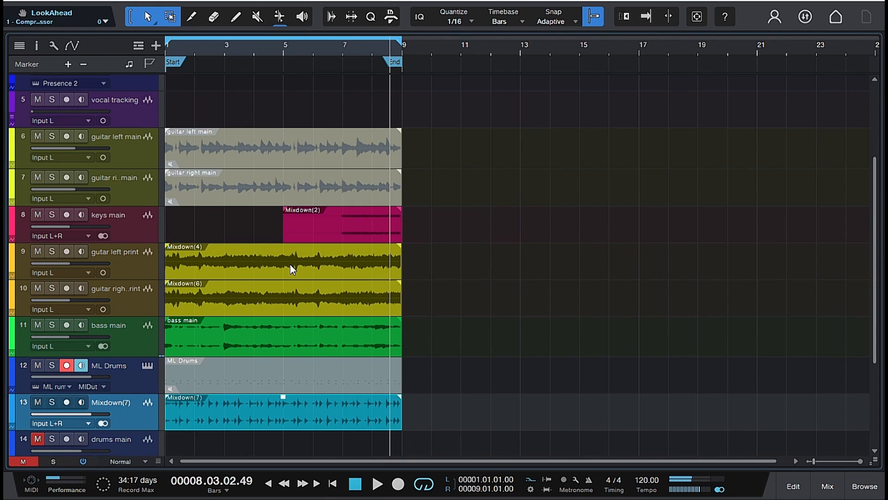
scroll(283, 295, "down", 2)
scroll(283, 295, "down", 1)
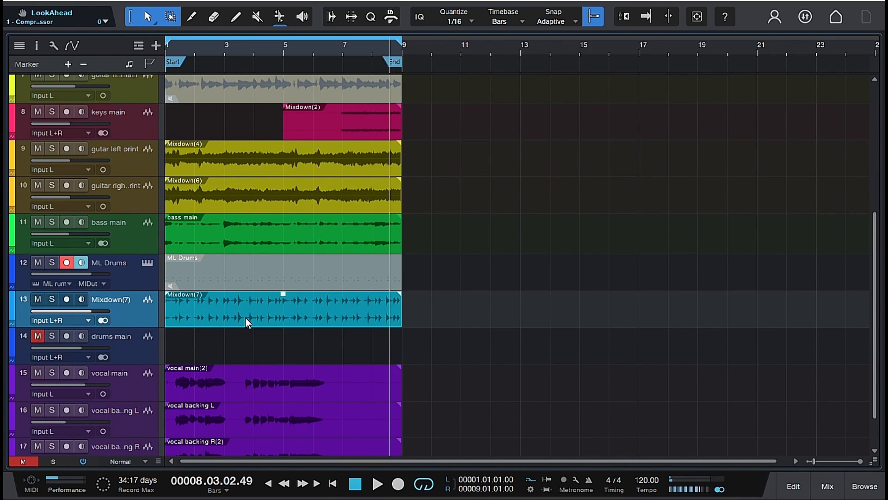
left_click_drag(245, 318, 245, 355)
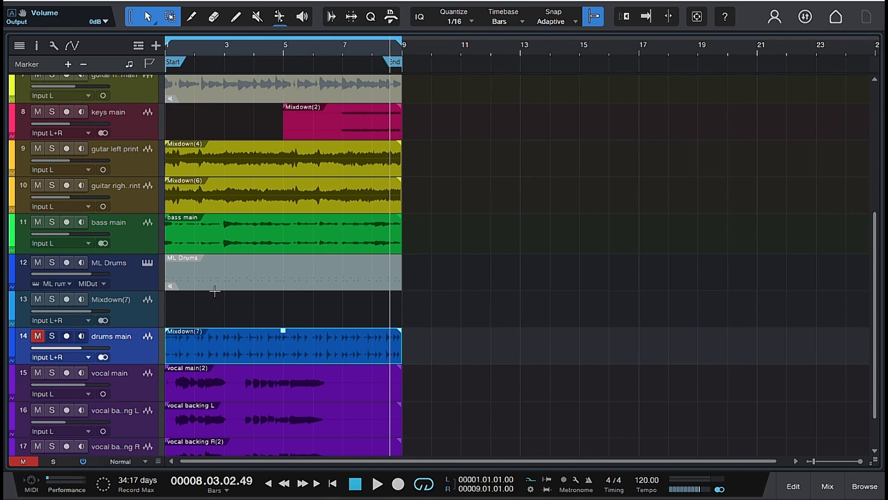
- Unmute the drums main track and play the song to hear the rendered drums in the mix
key("space")
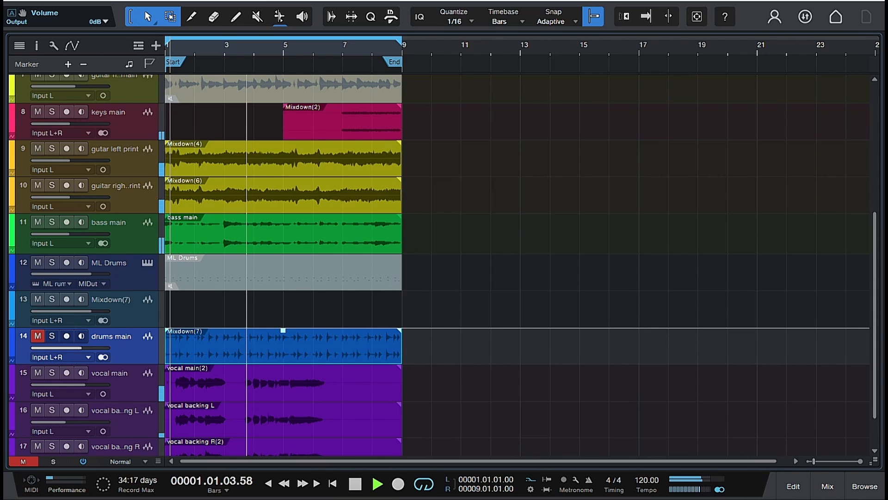
key("space")
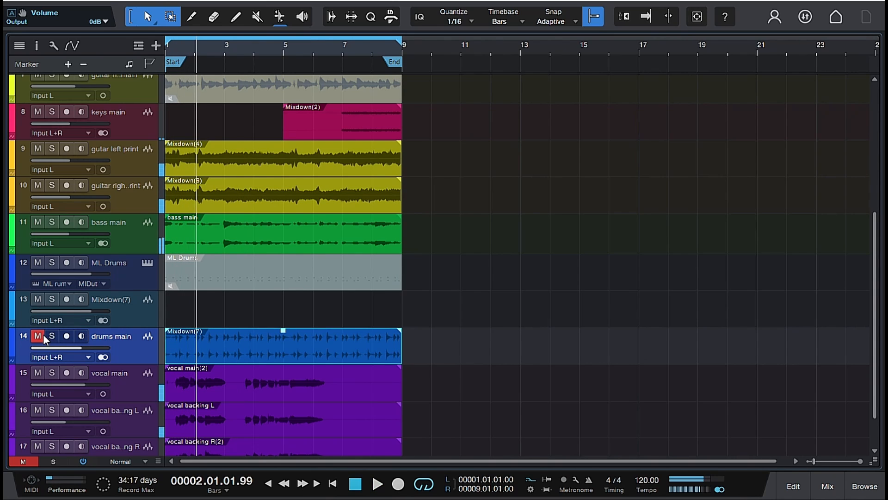
left_click(41, 335)
key("space")
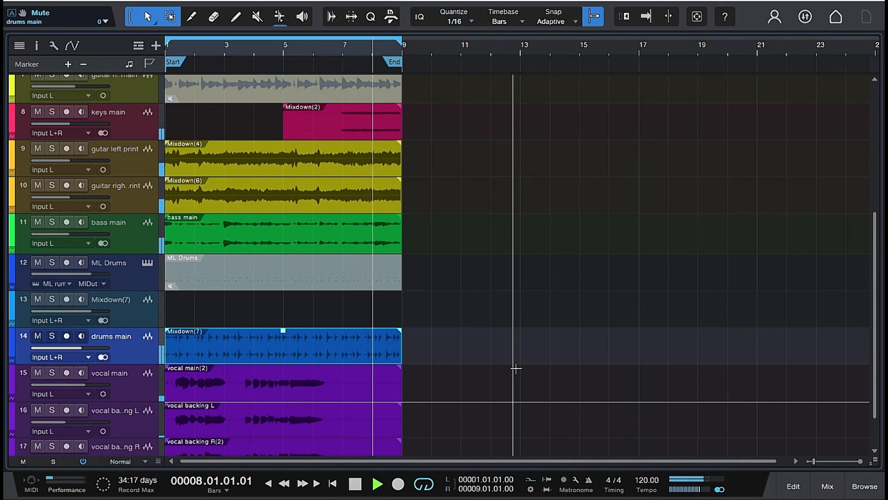
key("space")
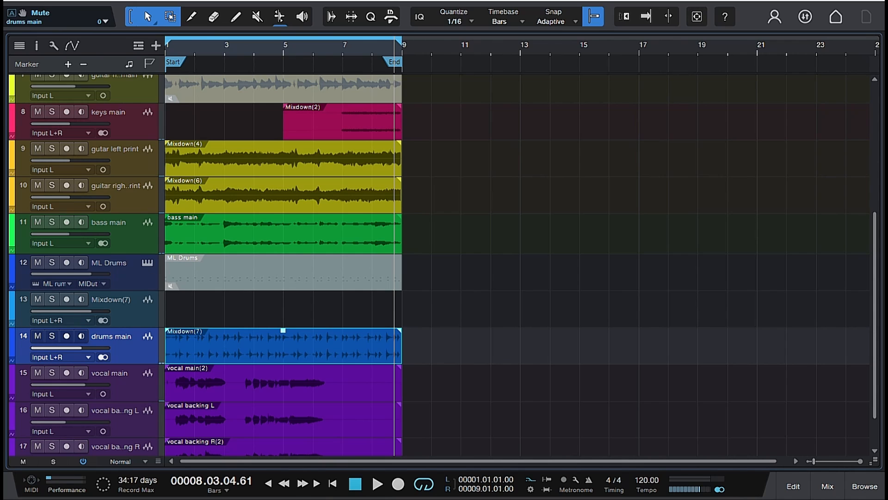
- Remove the empty track left by the drum mixdown and move the ML Drums track directly above vocal tracking
right_click(124, 317)
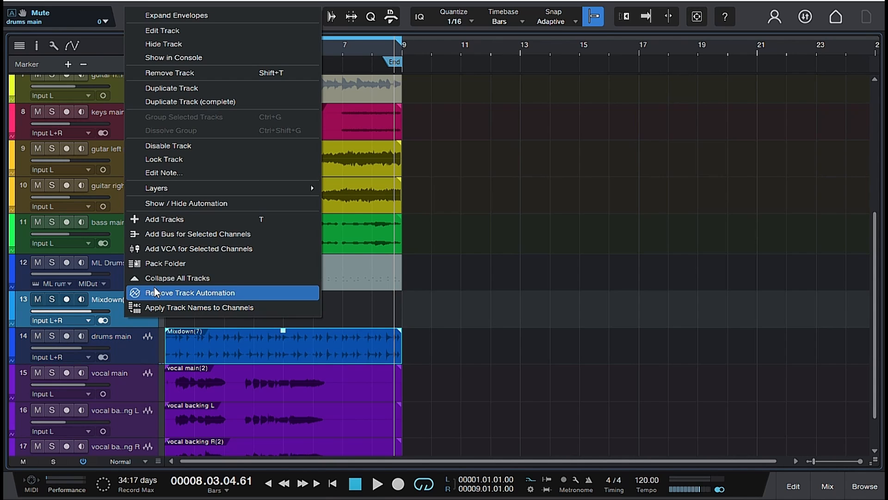
left_click(179, 73)
scroll(203, 241, "up", 3)
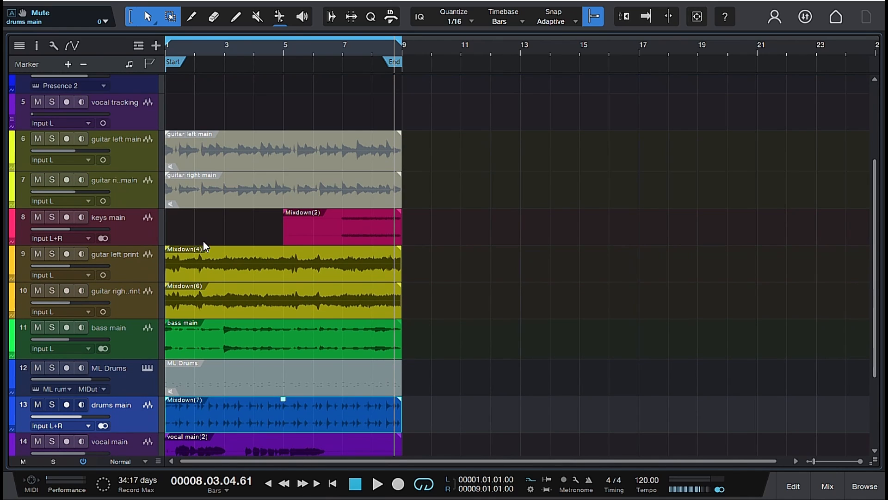
left_click(128, 388)
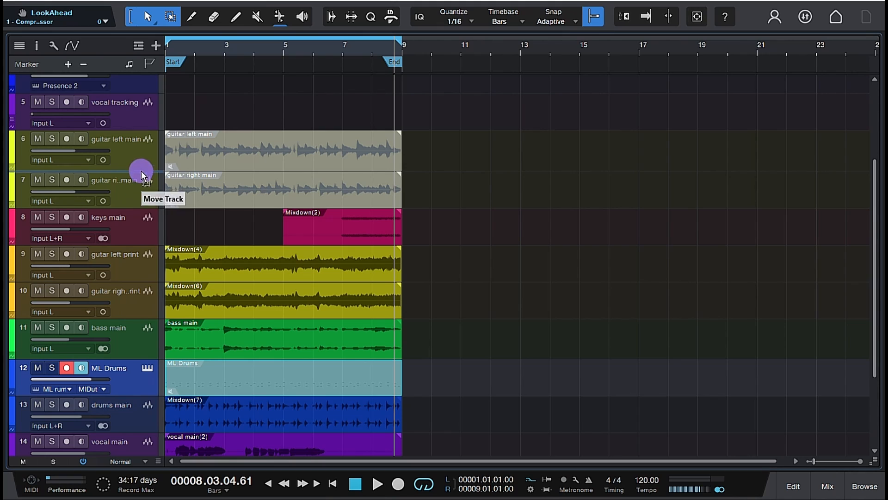
left_click_drag(141, 170, 146, 96)
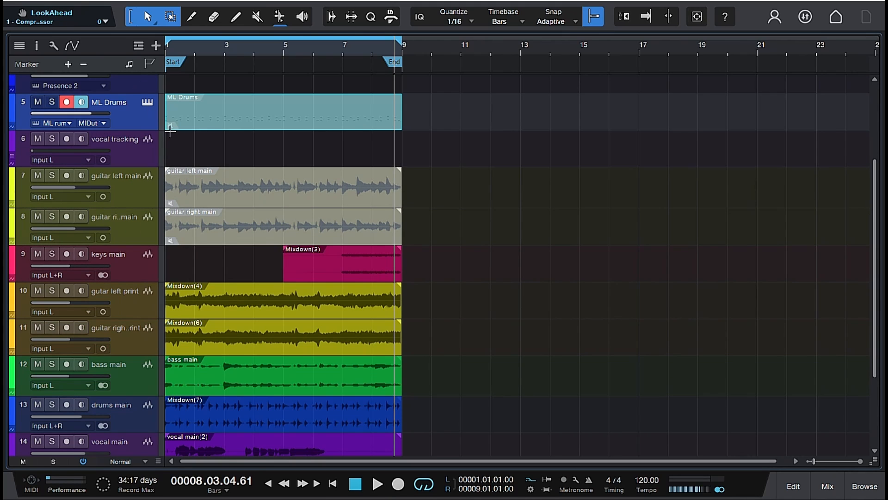
scroll(129, 171, "up", 3)
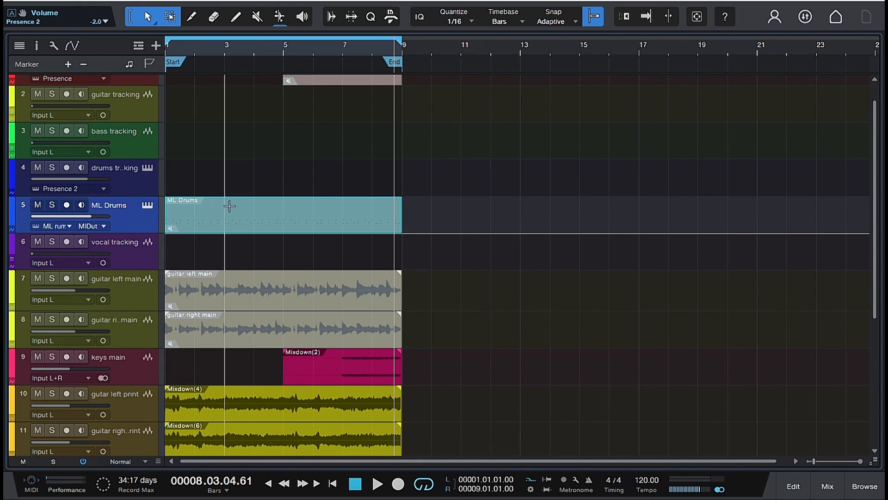
left_click(218, 250)
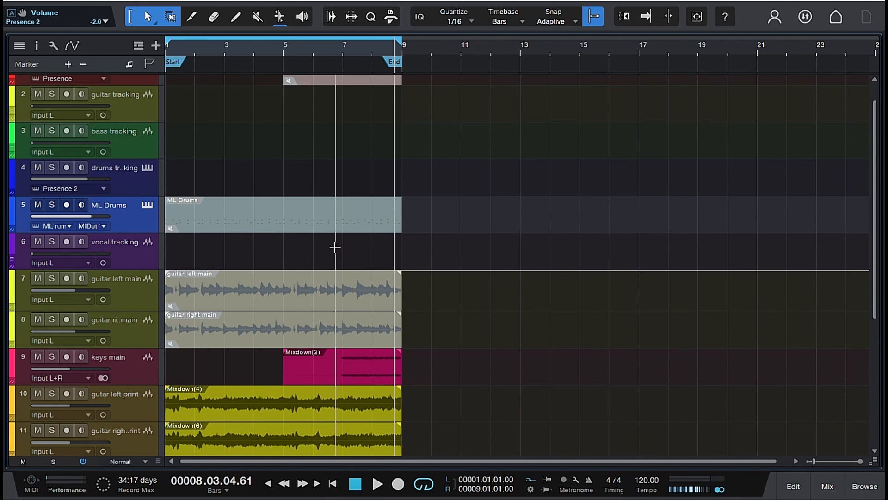
- Show the mixer, open the Pro EQ on the drums main channel, and start playback
scroll(335, 247, "down", 5)
scroll(328, 231, "up", 6)
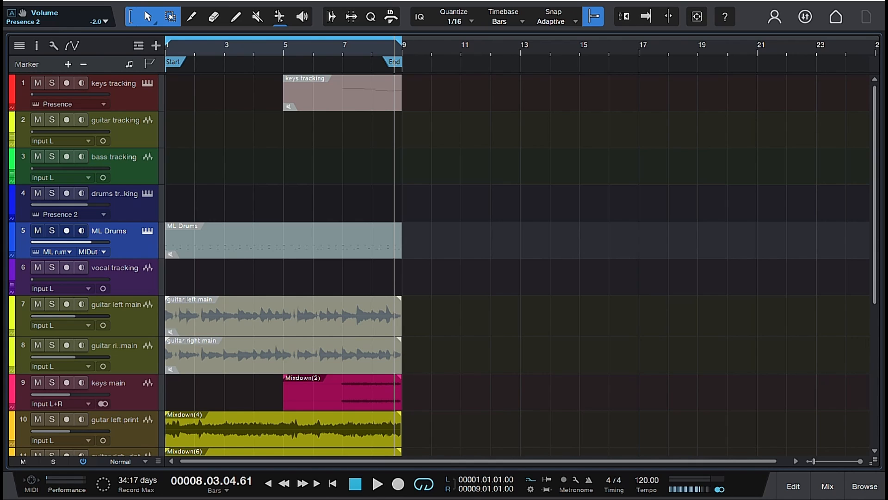
scroll(235, 257, "down", 1)
scroll(234, 257, "down", 5)
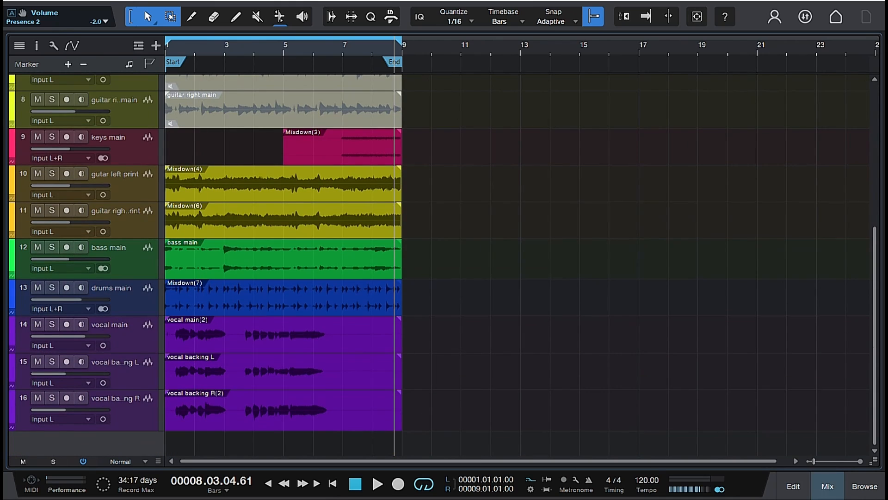
left_click(828, 486)
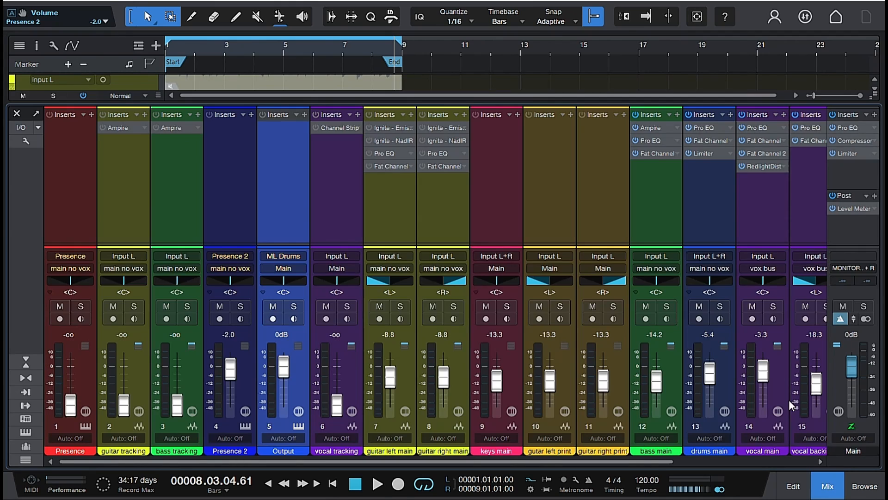
double_click(703, 127)
key("space")
- Browse the Drums presets in the drums main channel's Pro EQ during playback
left_click(328, 40)
left_click(330, 174)
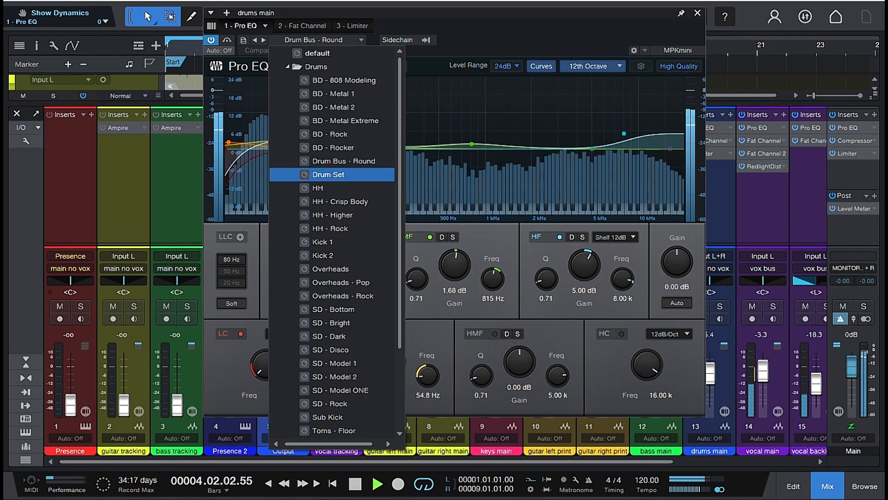
scroll(337, 277, "down", 3)
double_click(338, 378)
scroll(338, 378, "down", 2)
left_click(338, 392)
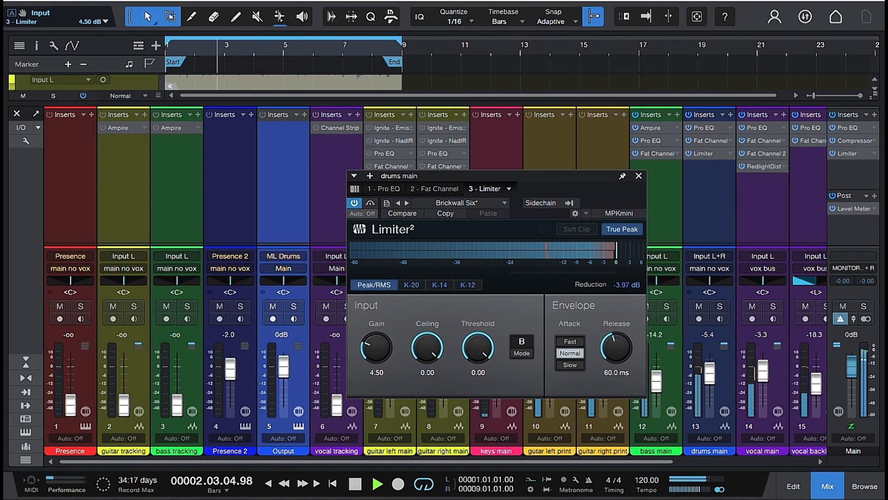
- Close the drums main Limiter window and the mixer, and listen to the song before stopping playback
left_click(639, 176)
key("F3")
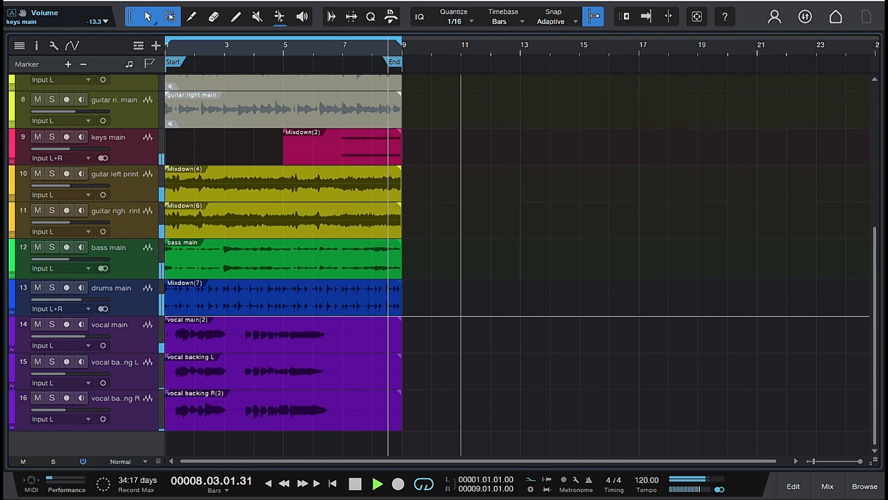
key("space")
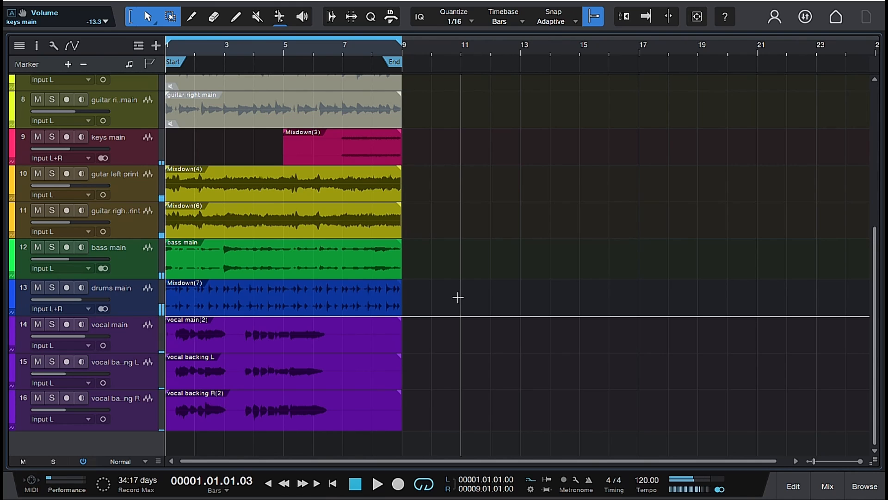
scroll(531, 334, "up", 5)
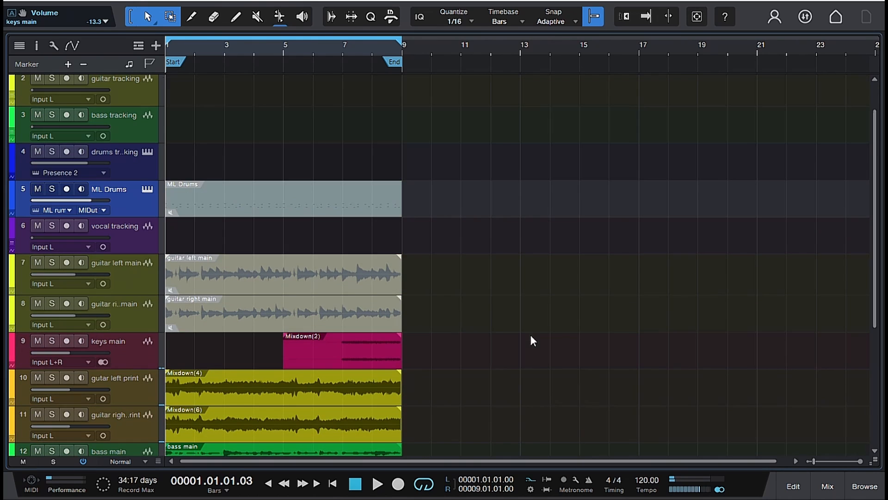
scroll(531, 335, "down", 3)
scroll(531, 334, "down", 2)
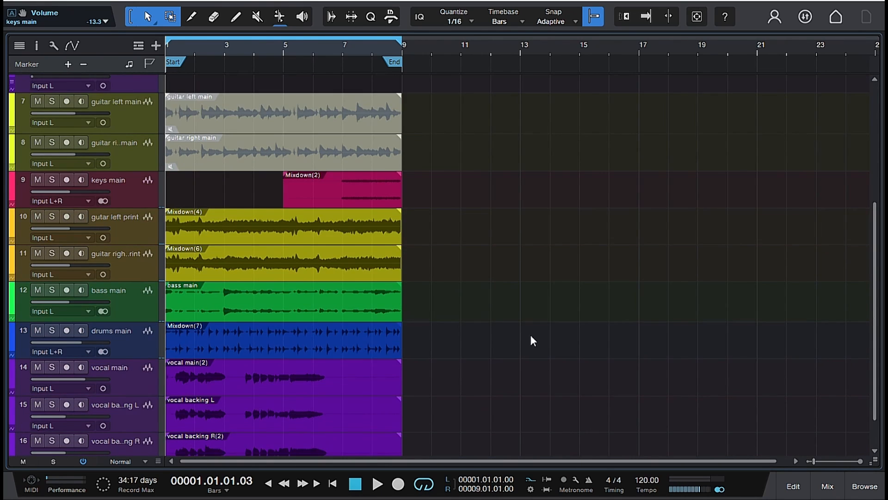
scroll(531, 335, "up", 2)
scroll(531, 334, "down", 1)
scroll(531, 340, "down", 1)
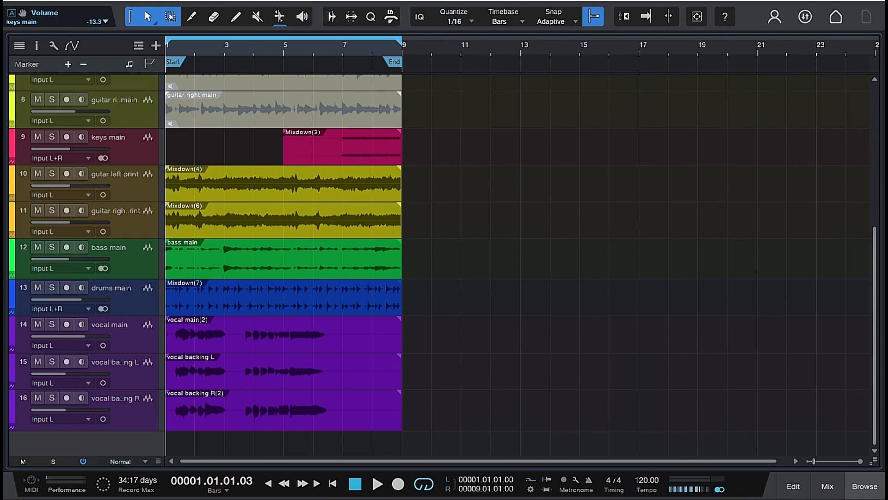
- Add another ML Drums instrument from the browser's Instruments list below the last backing vocal track
left_click(864, 486)
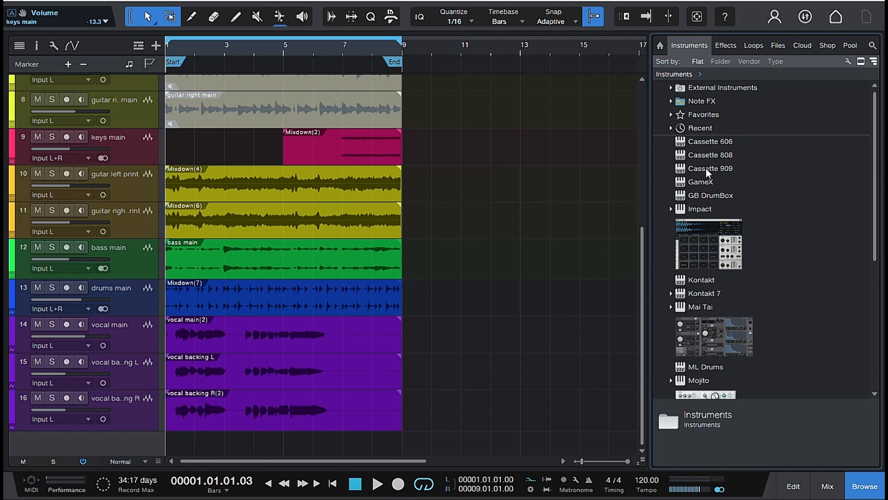
scroll(707, 171, "down", 4)
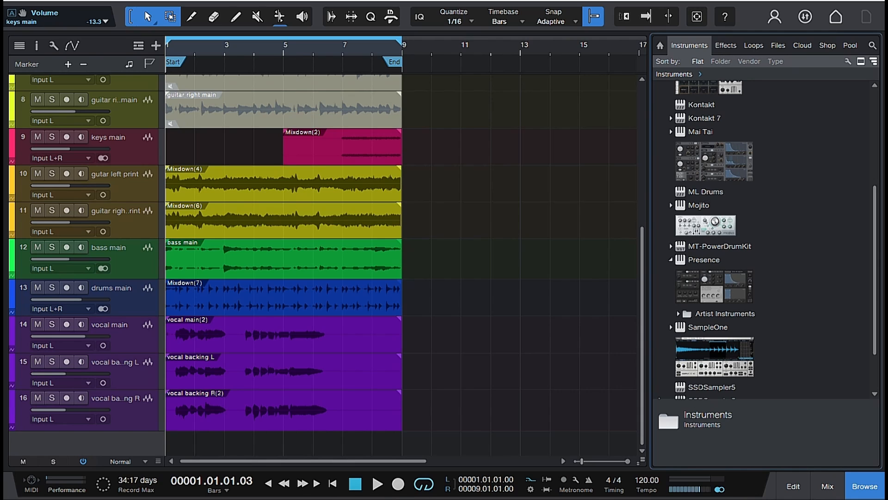
left_click_drag(705, 191, 274, 424)
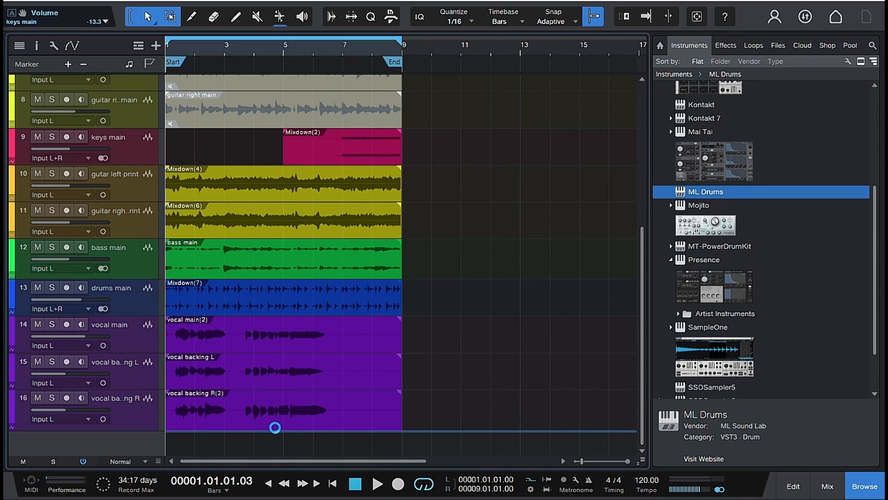